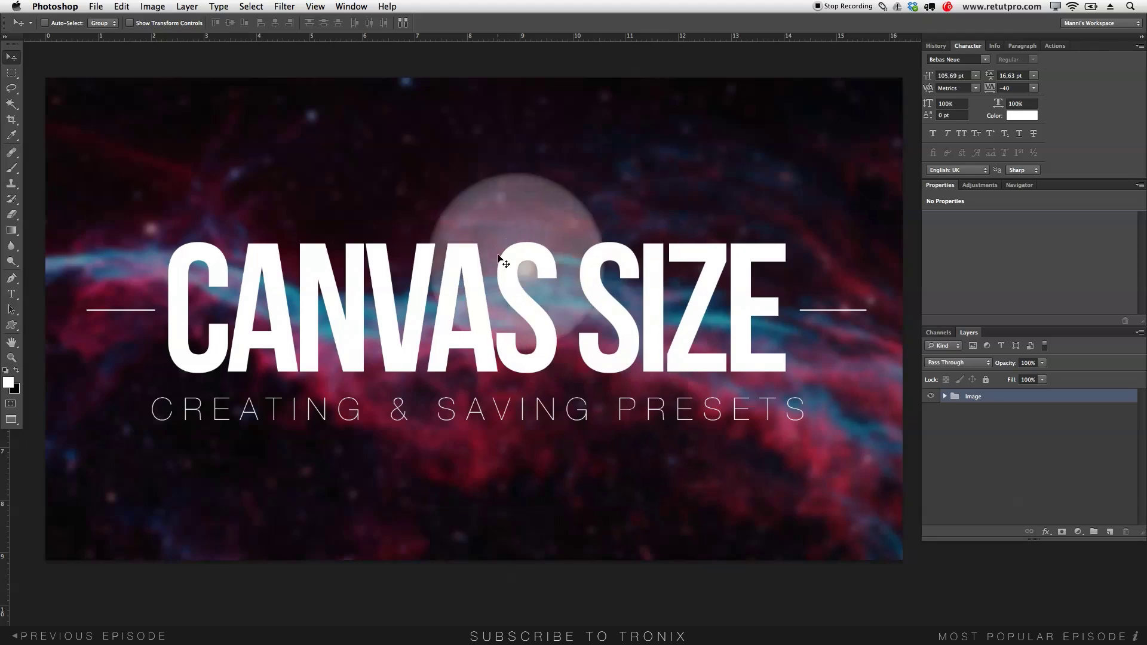
Create a blank white document from the 1920 px X 1080 px preset
left_click(103, 6)
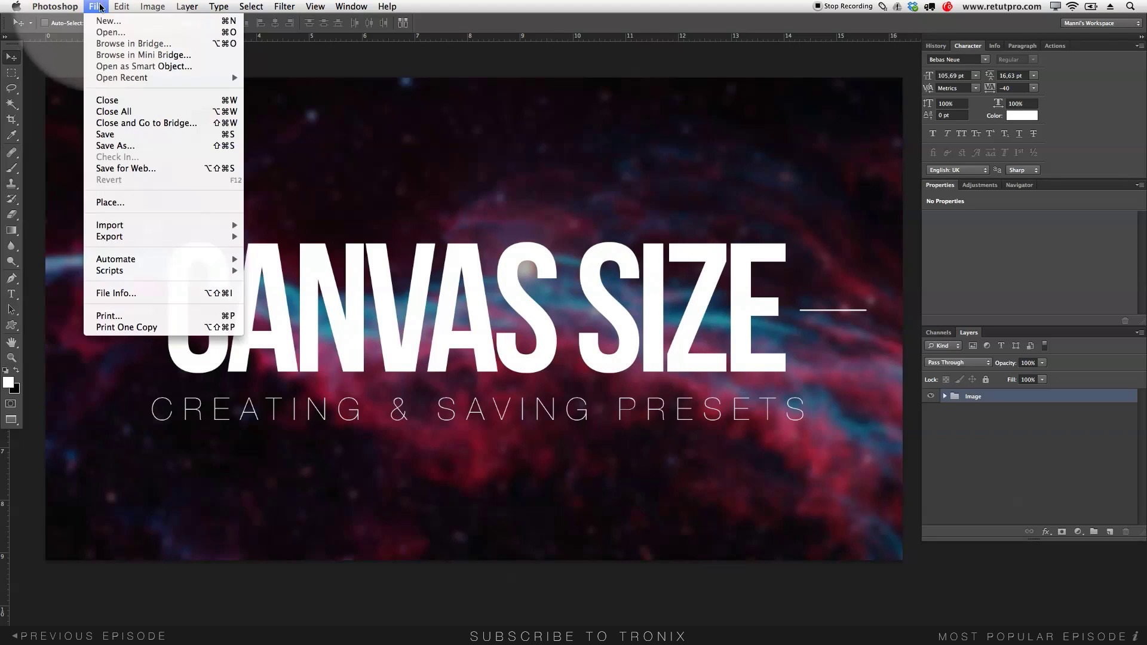
left_click(111, 23)
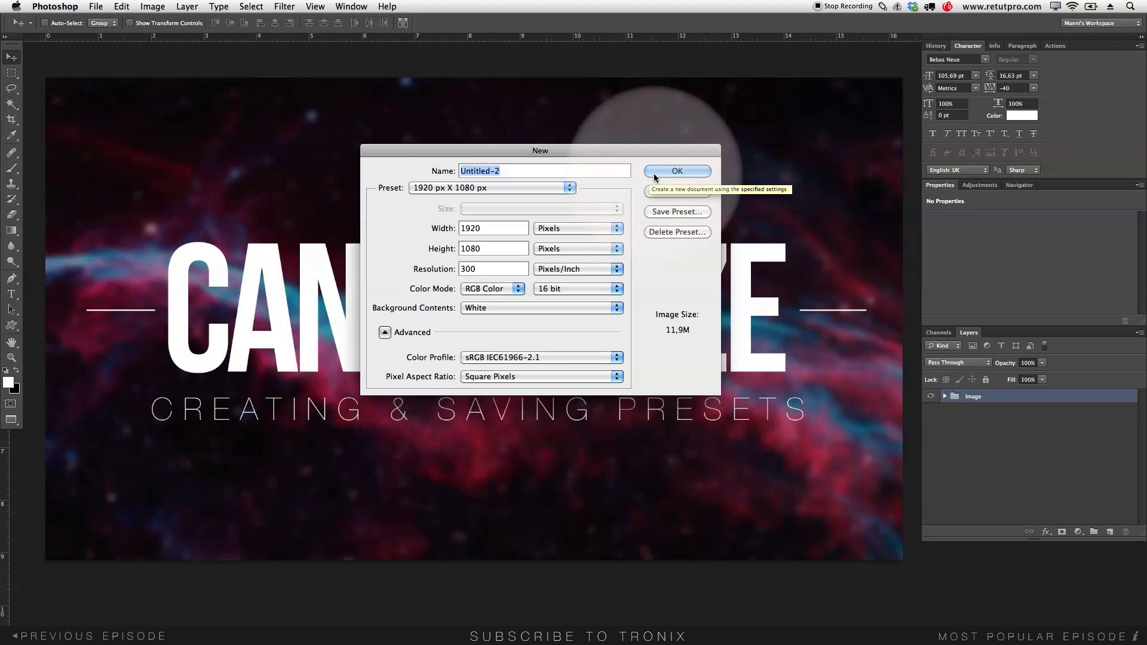
left_click(677, 172)
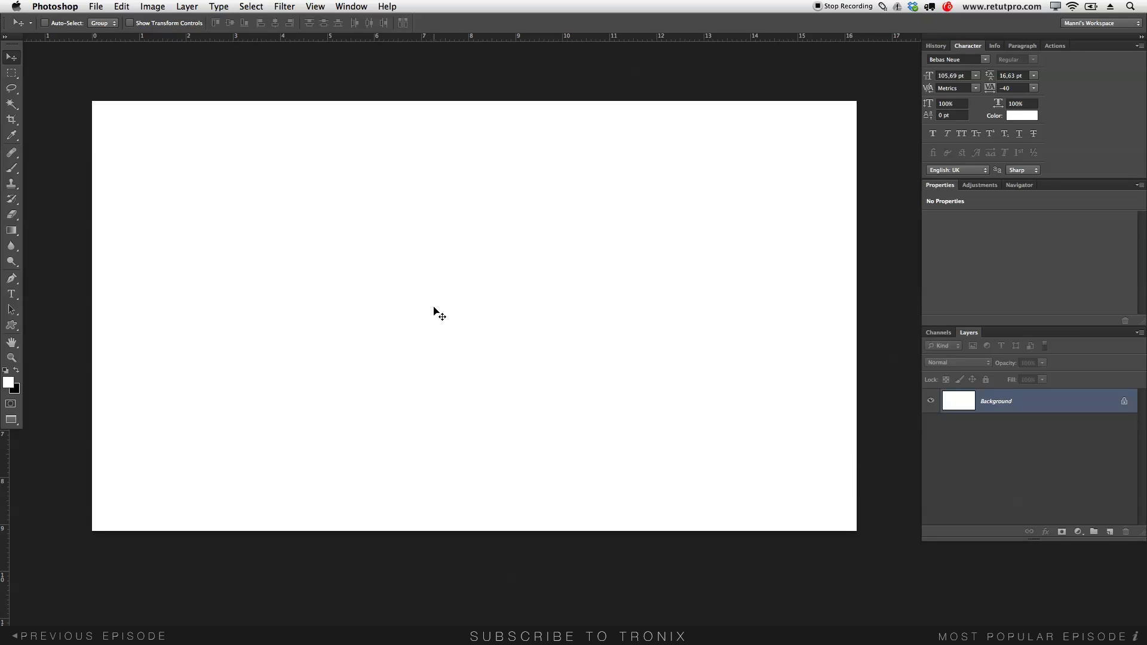
Cycle back to the standard screen mode and recentre the CANVAS SIZE title image
key("f")
key("f")
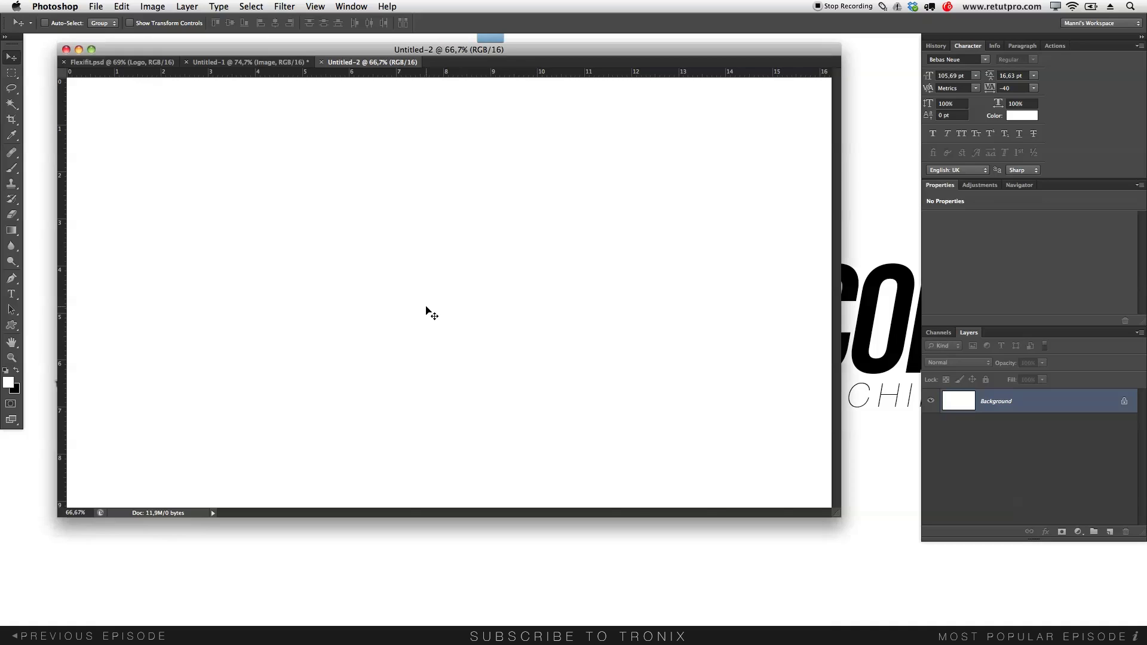
left_click(251, 62)
key("f")
left_click_drag(403, 217, 313, 217)
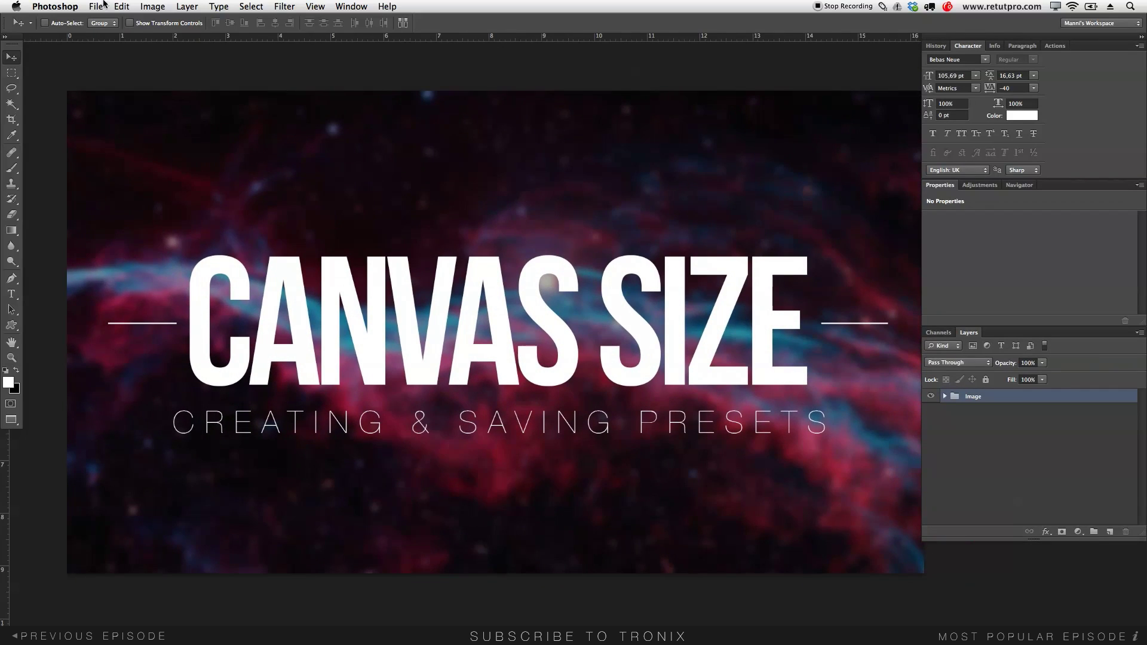
Start another new document and replace the name Untitled-3 with 'Canvas'
left_click(96, 6)
left_click(103, 24)
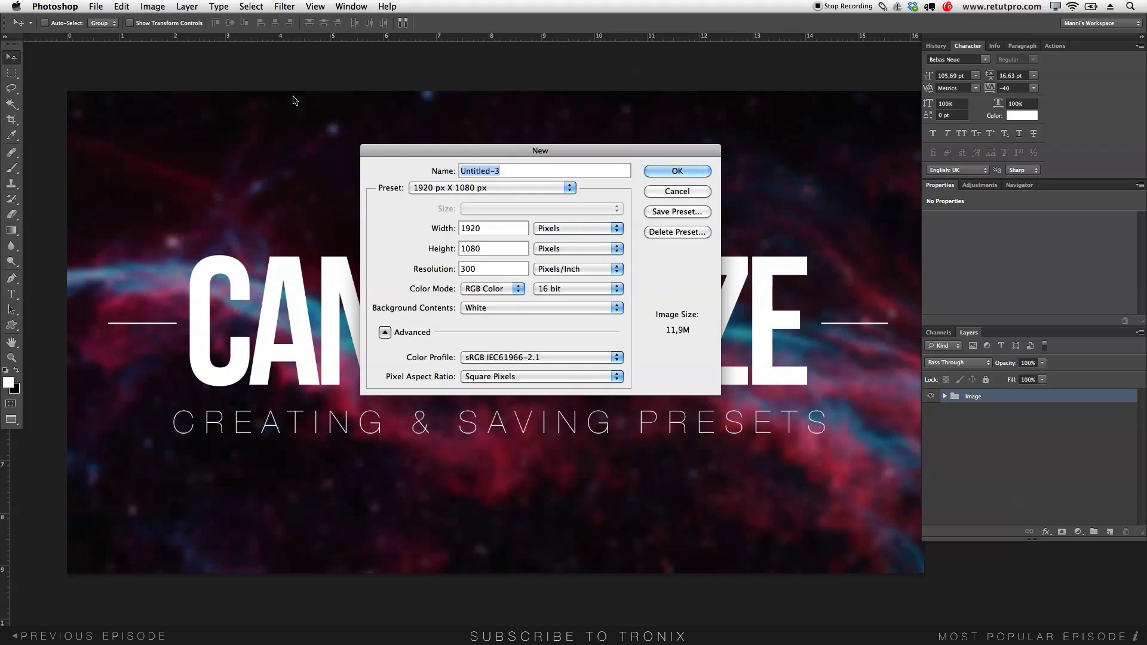
left_click_drag(510, 146, 500, 148)
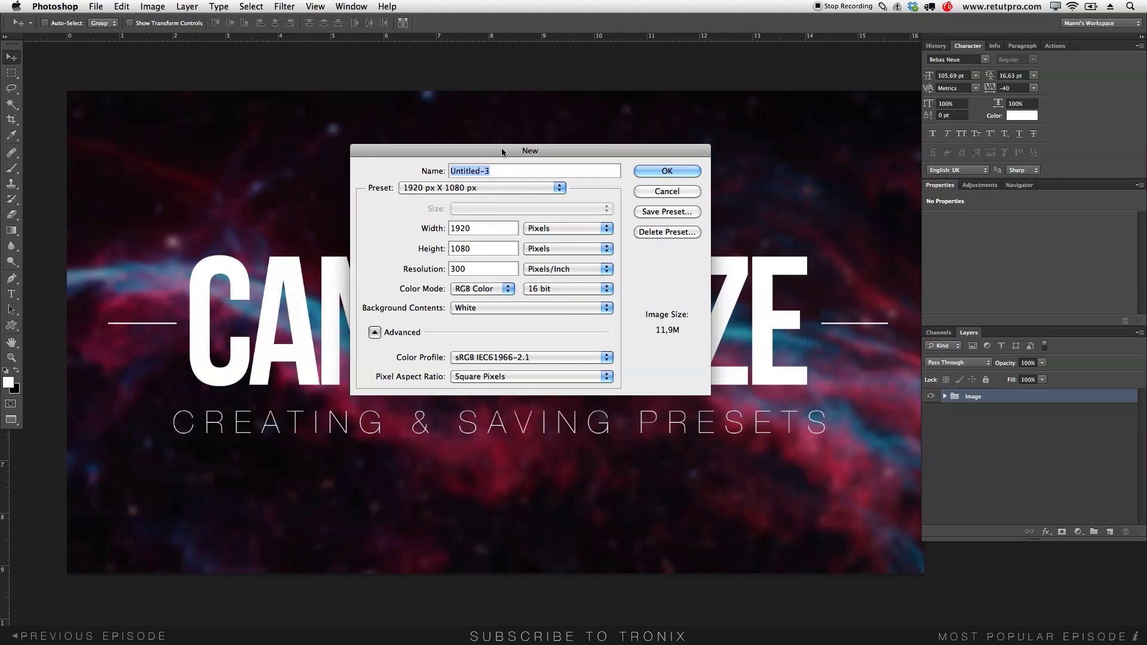
left_click(520, 194)
key("BackSpace")
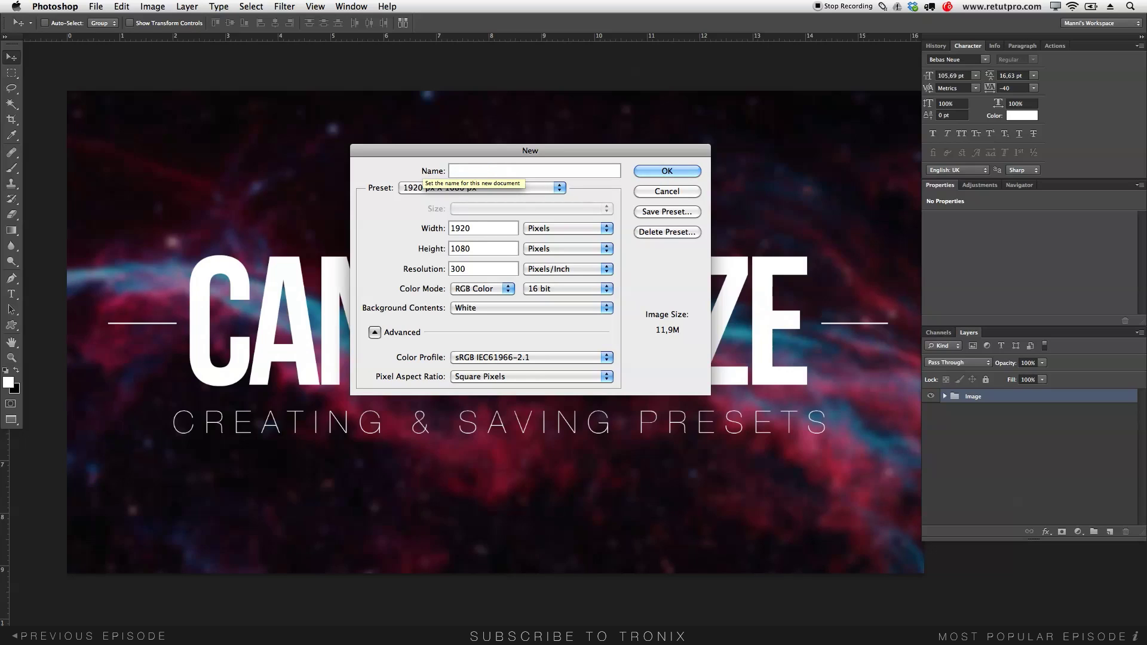
type("Canvas")
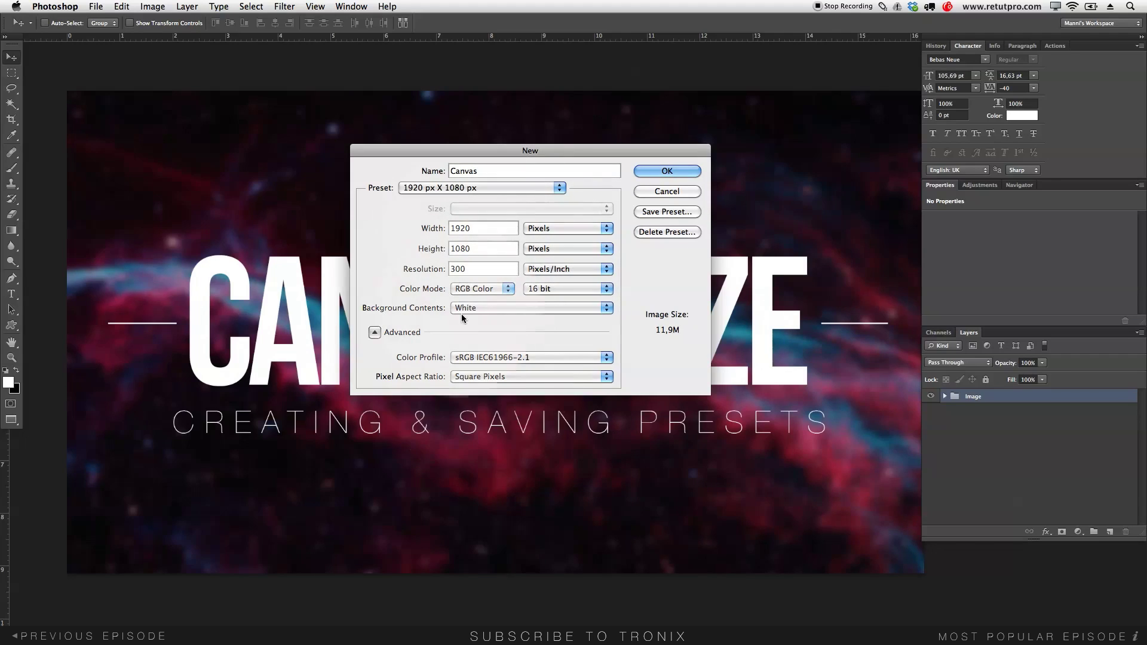
Change the document preset from Default Photoshop Size to International Paper
left_click(452, 190)
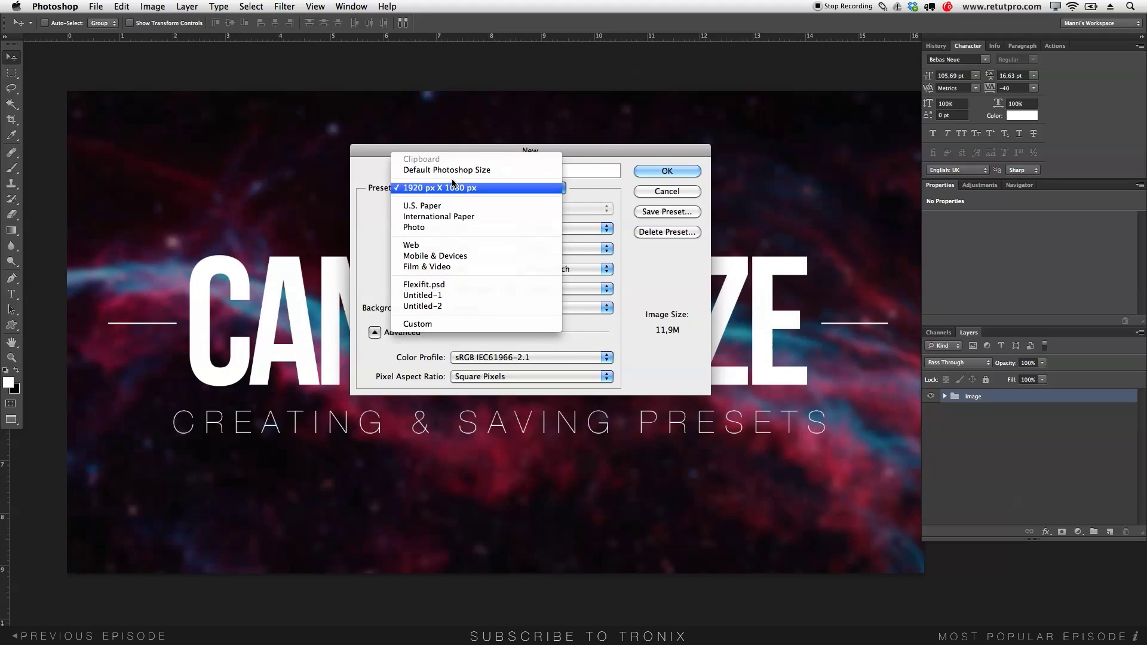
left_click(447, 170)
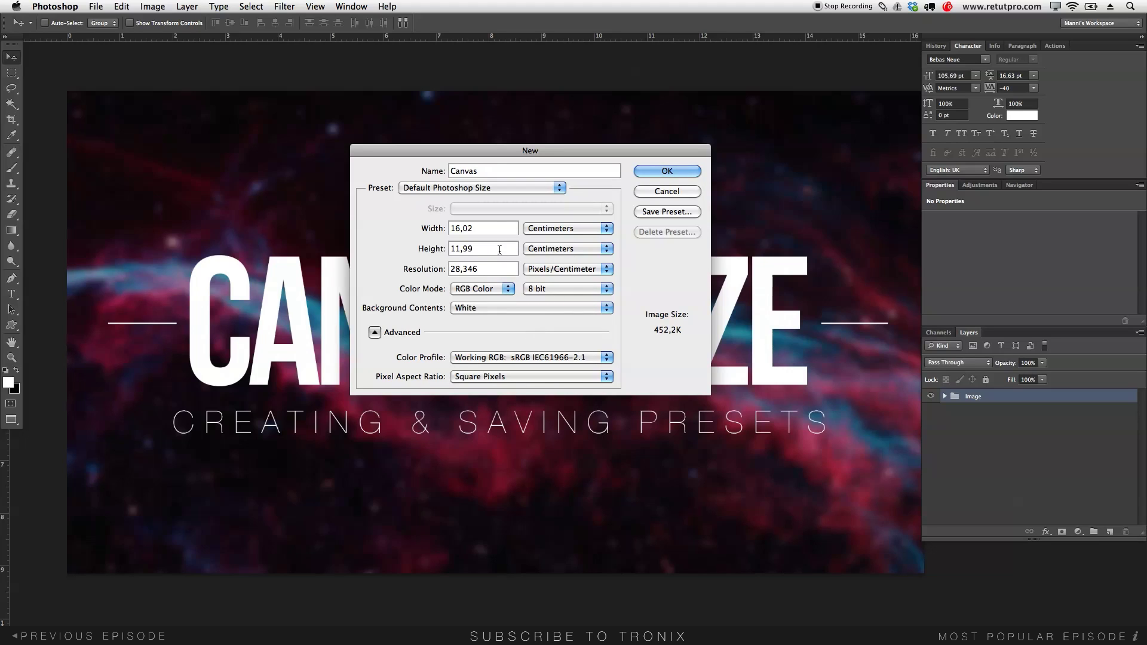
left_click(464, 189)
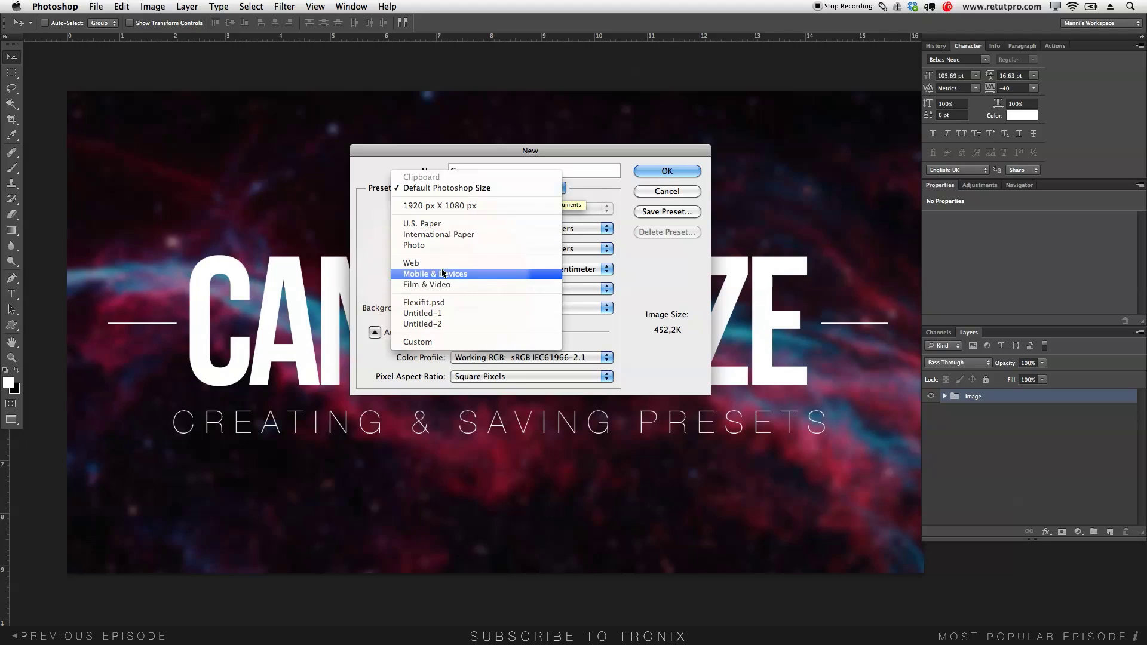
left_click(432, 236)
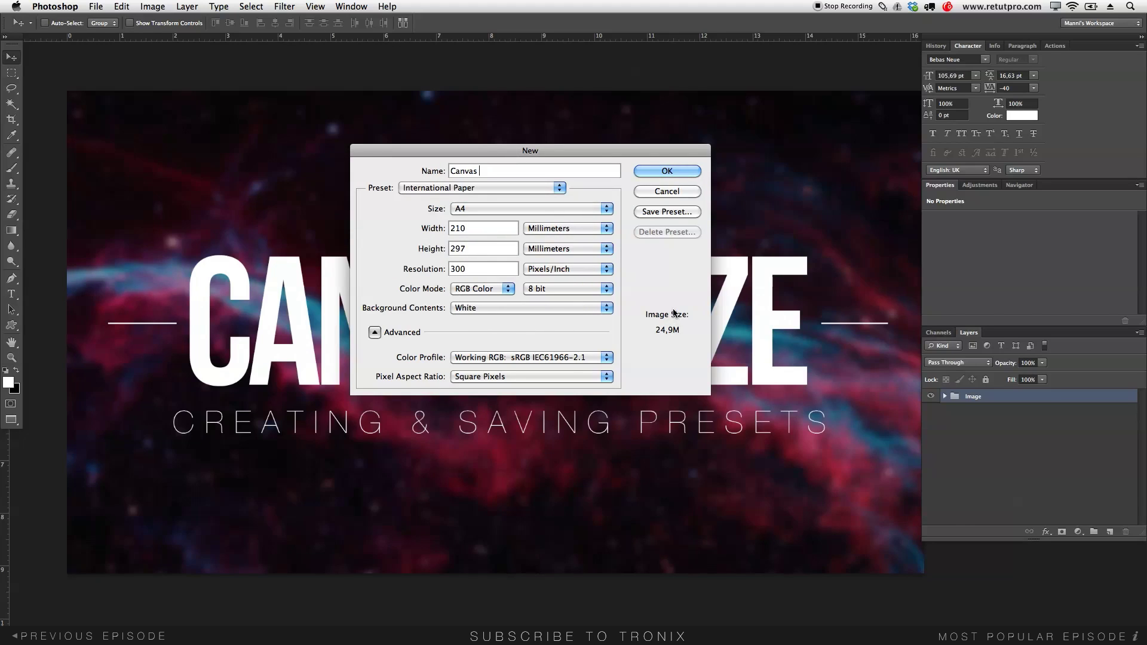
left_click(668, 173)
Choose the A6 paper size and show it in pixels as 1240 x 1748
left_click(479, 210)
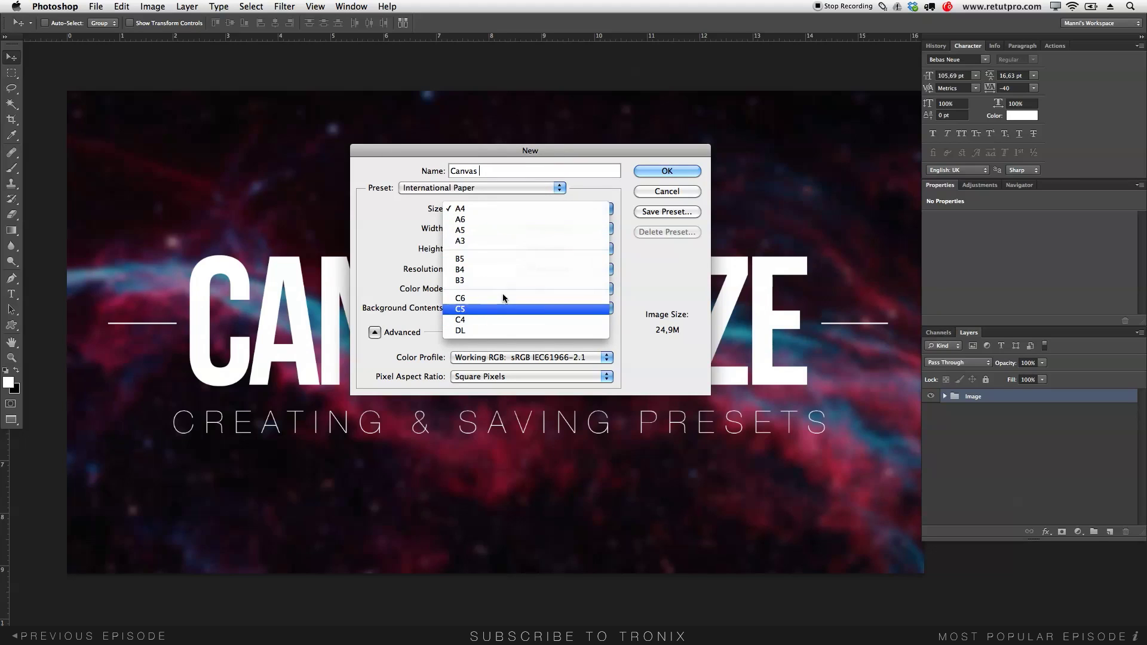
left_click(484, 220)
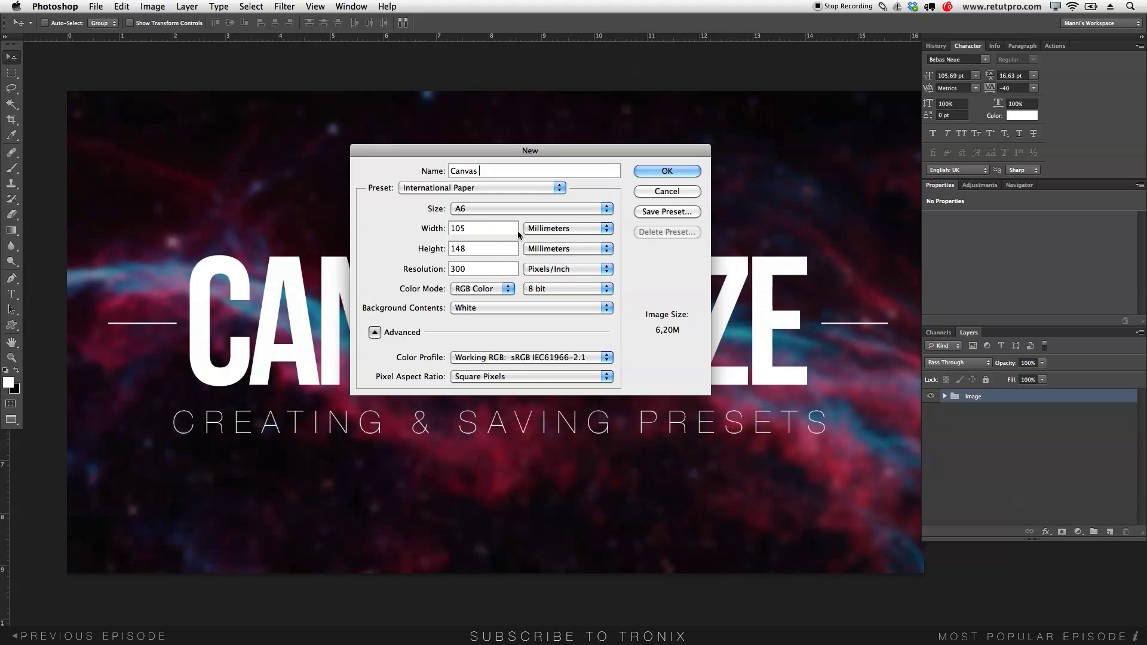
left_click(548, 231)
key("Escape")
left_click(563, 228)
left_click(563, 217)
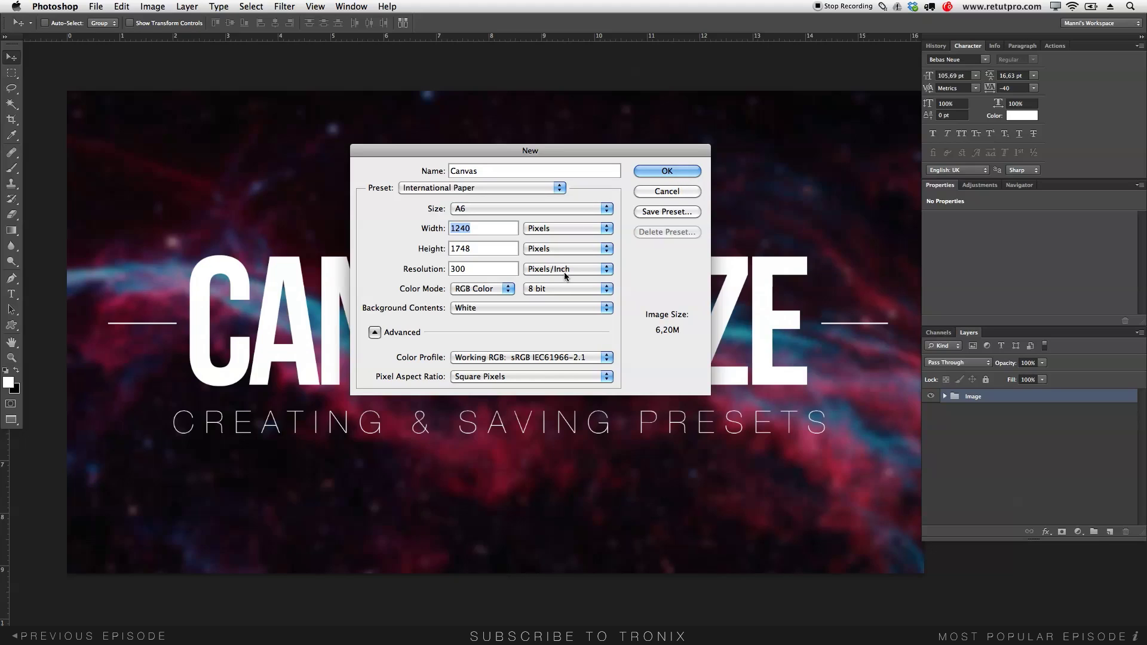
Choose the Mobile & Devices preset with the 480 x 854 size at 72 ppi
left_click(505, 187)
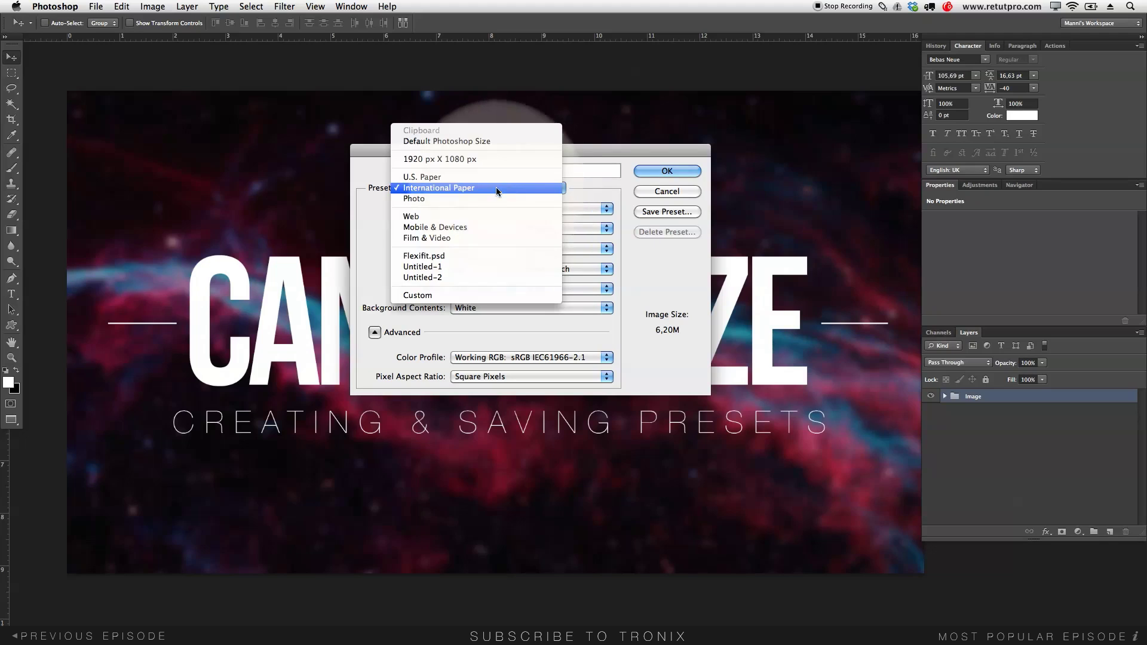
left_click(463, 229)
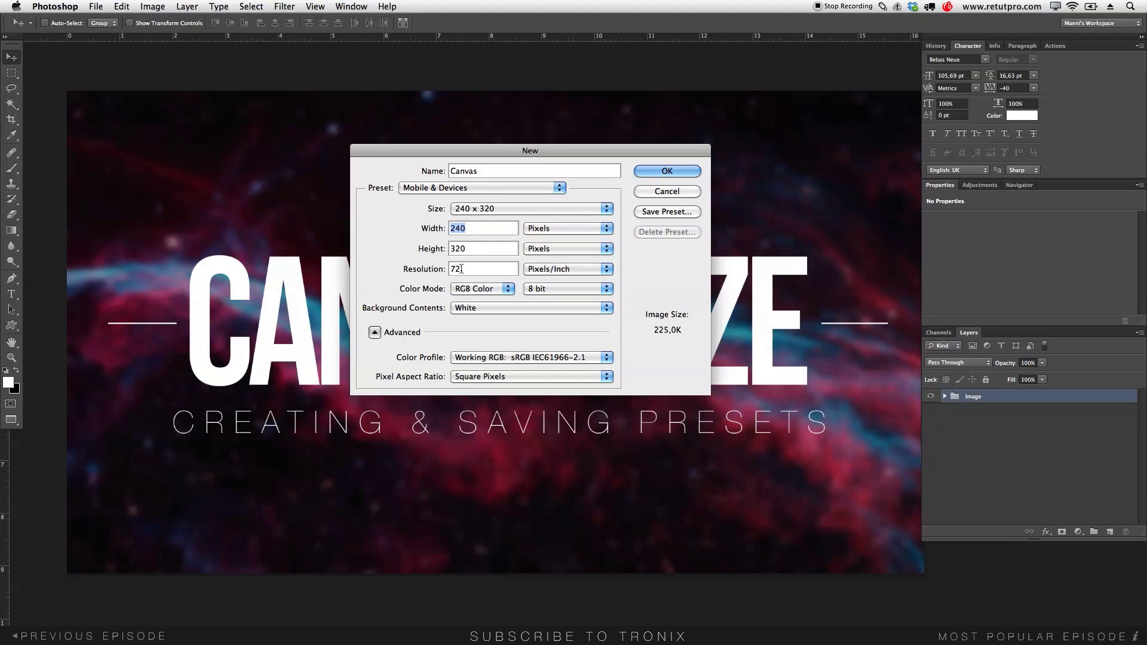
left_click(499, 209)
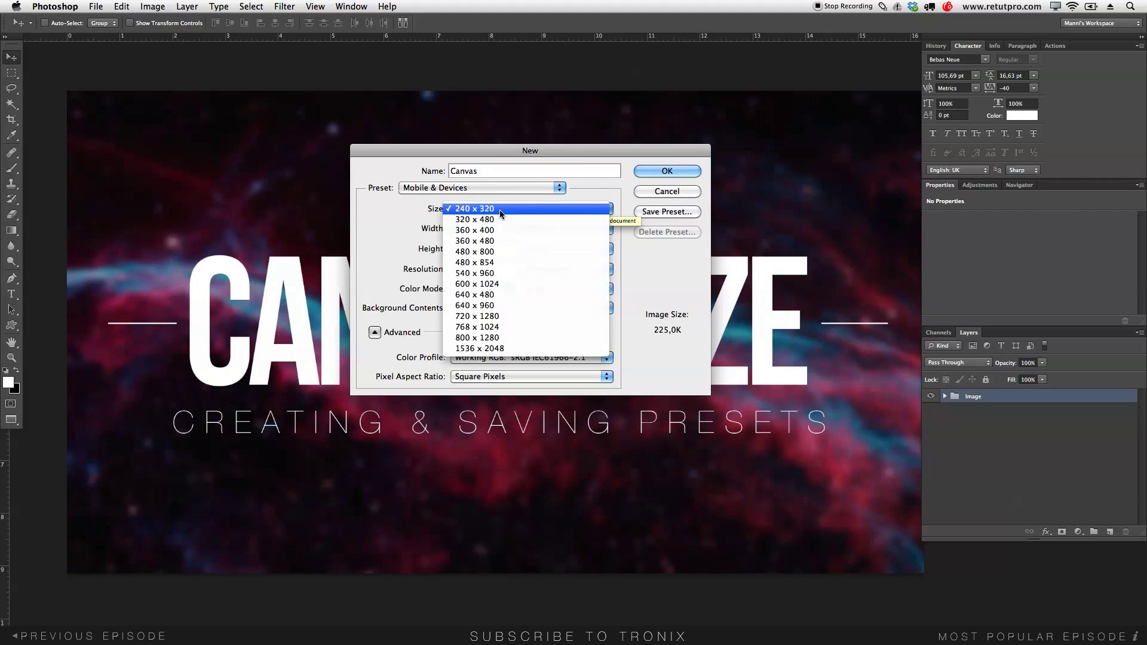
left_click(496, 263)
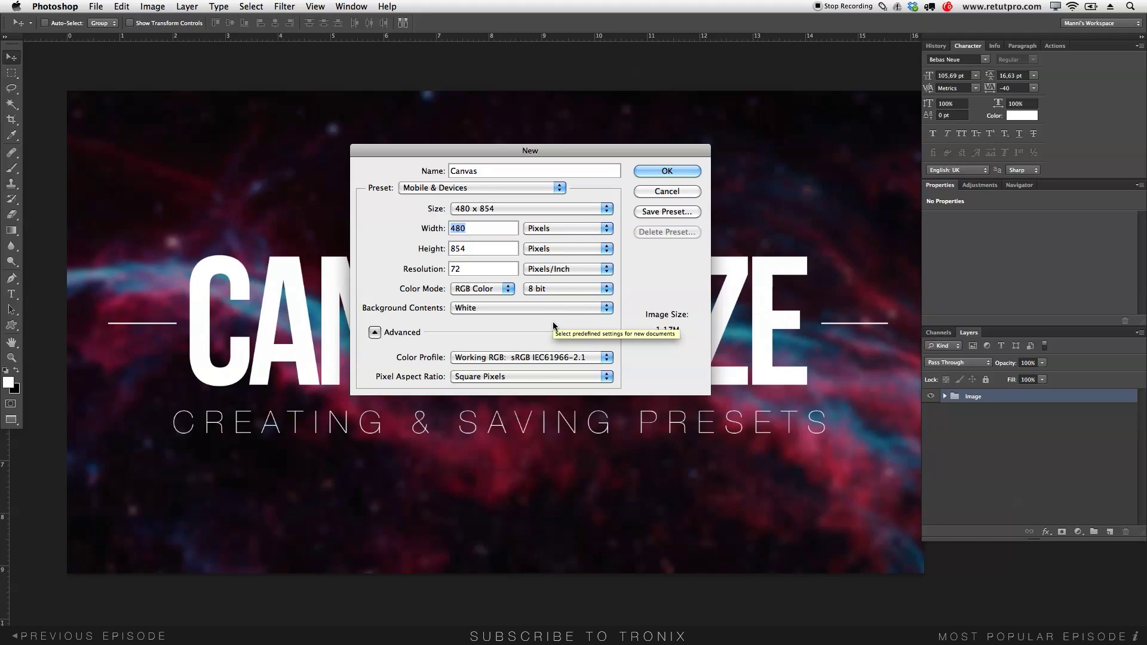
left_click(442, 187)
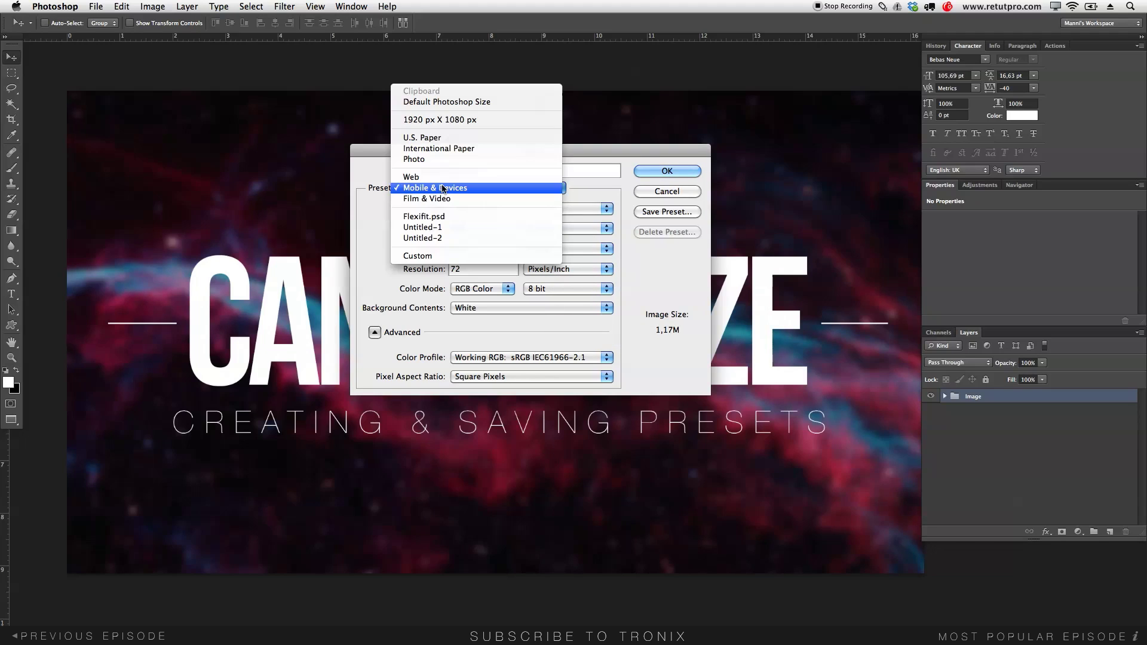
Switch to a Custom preset, keeping pixels as the width unit
left_click(424, 256)
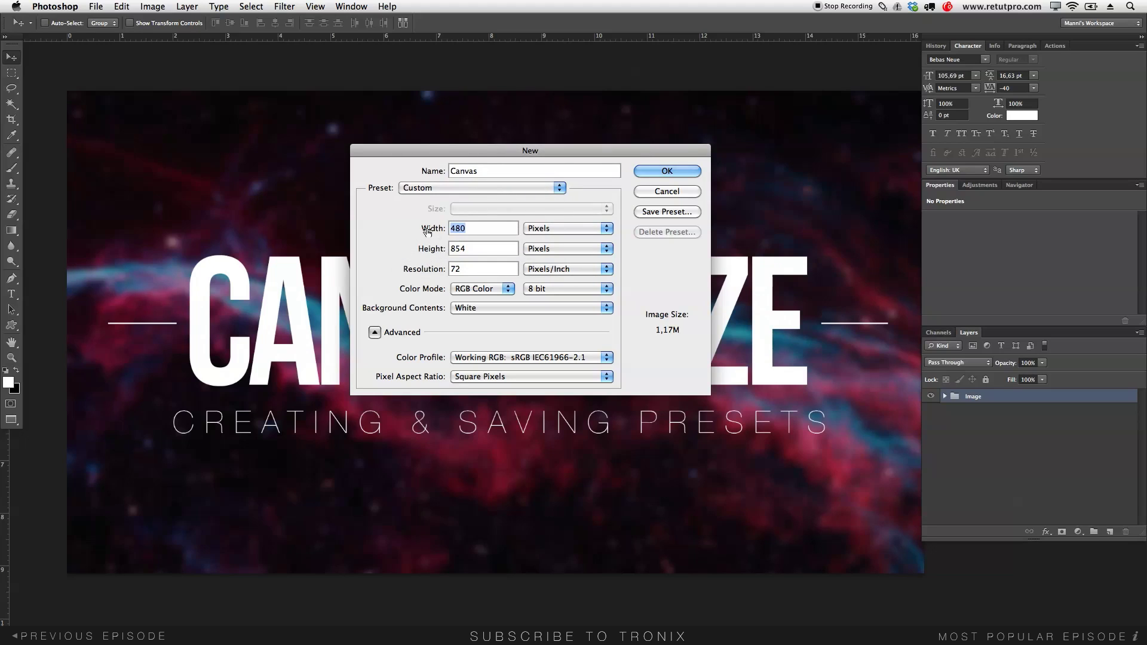
left_click(449, 190)
left_click(450, 190)
left_click(541, 232)
left_click(550, 232)
Enter a custom size of 1920 x 1080 pixels, leaving the preset on Custom
type("1920")
key("Tab")
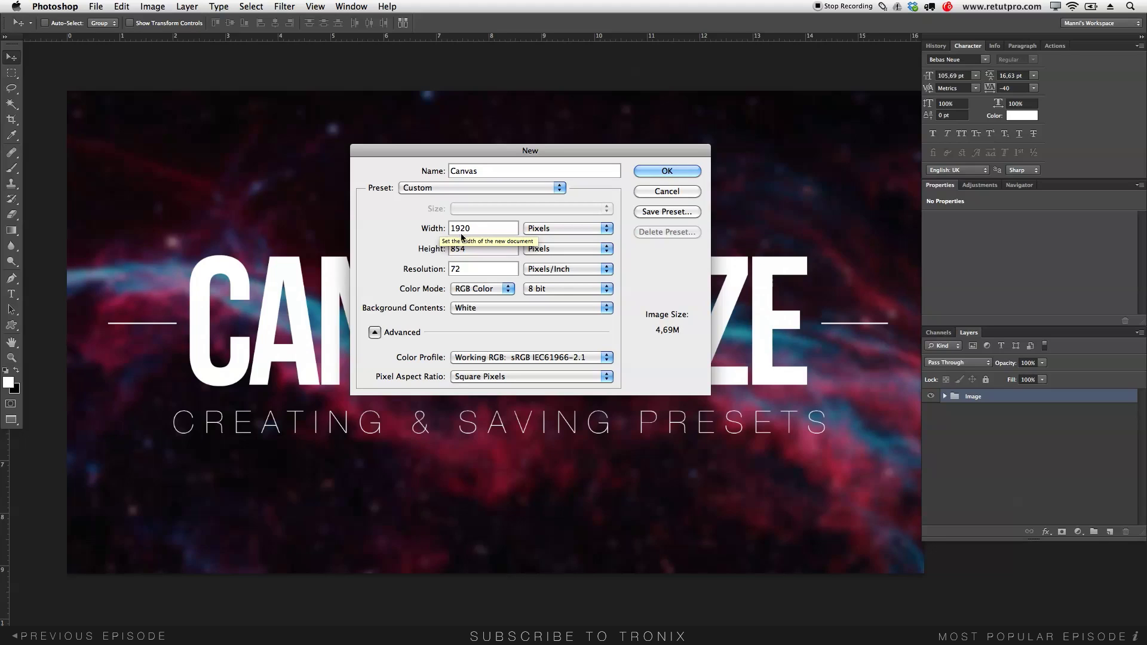
type("1080")
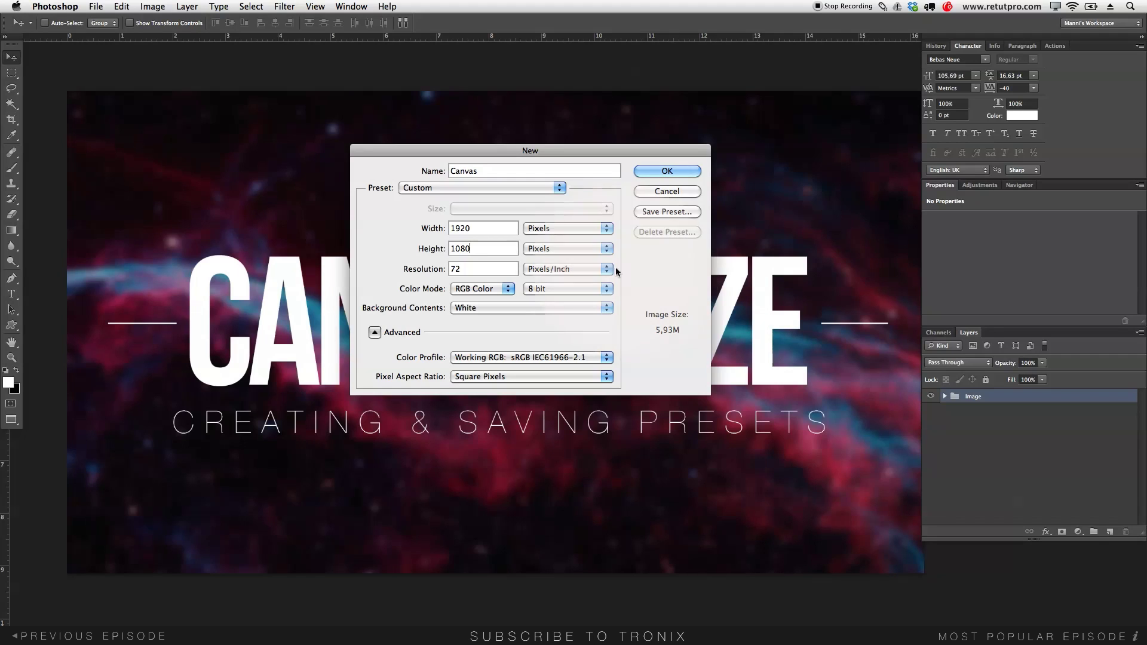
left_click(467, 186)
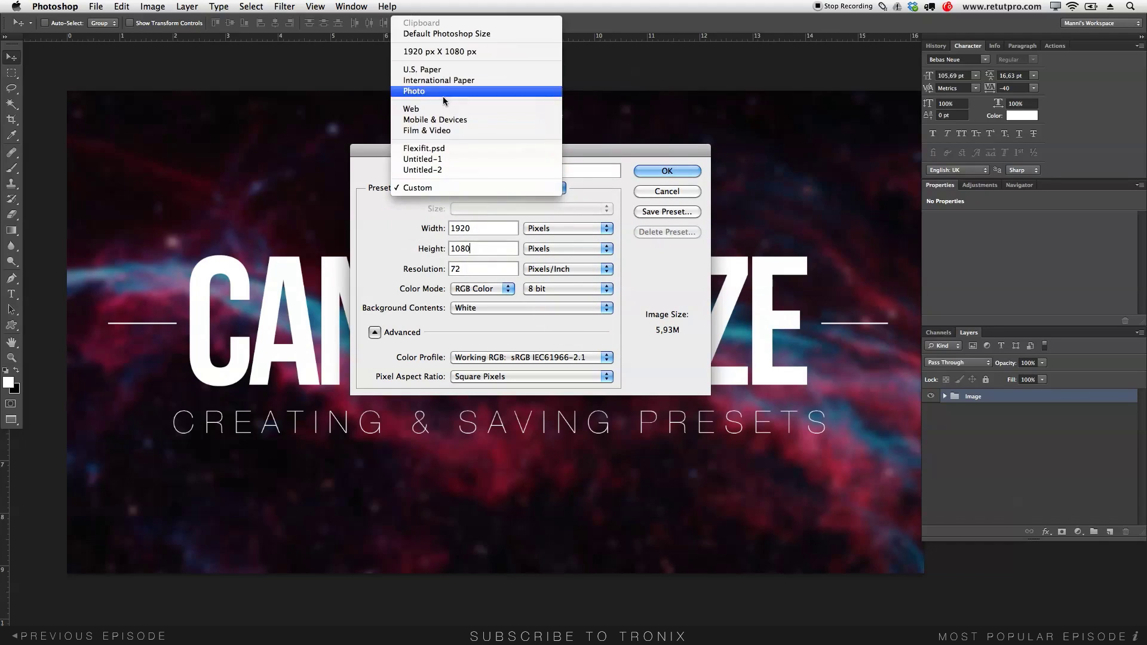
left_click(428, 232)
left_click(475, 248)
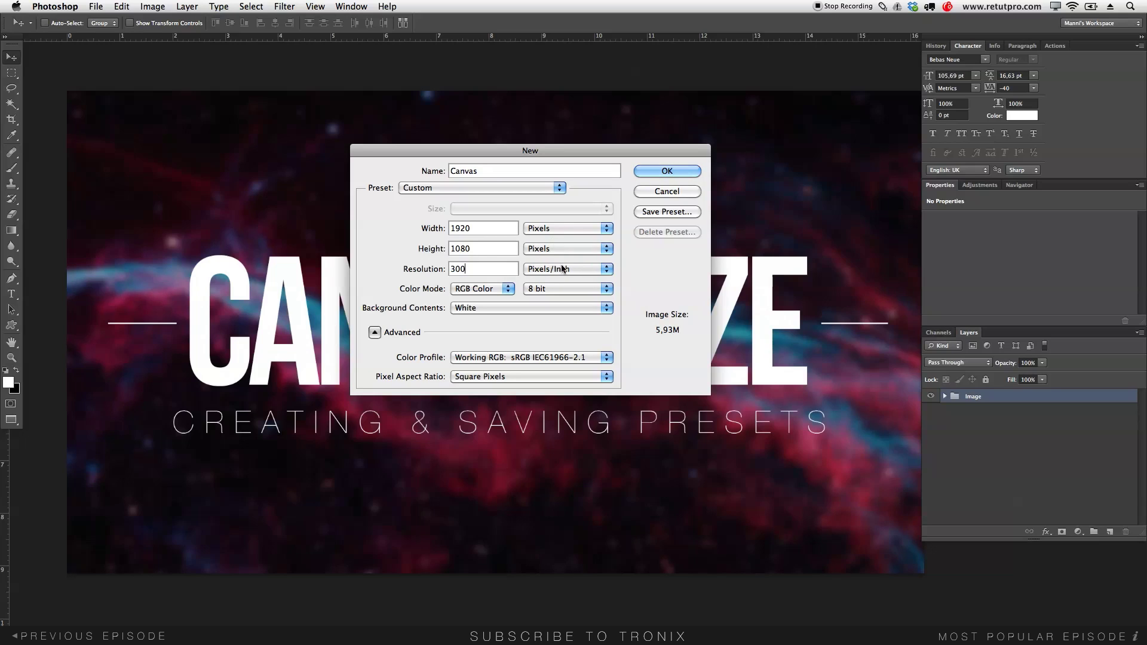
Confirm the colour mode stays RGB Color
left_click(475, 292)
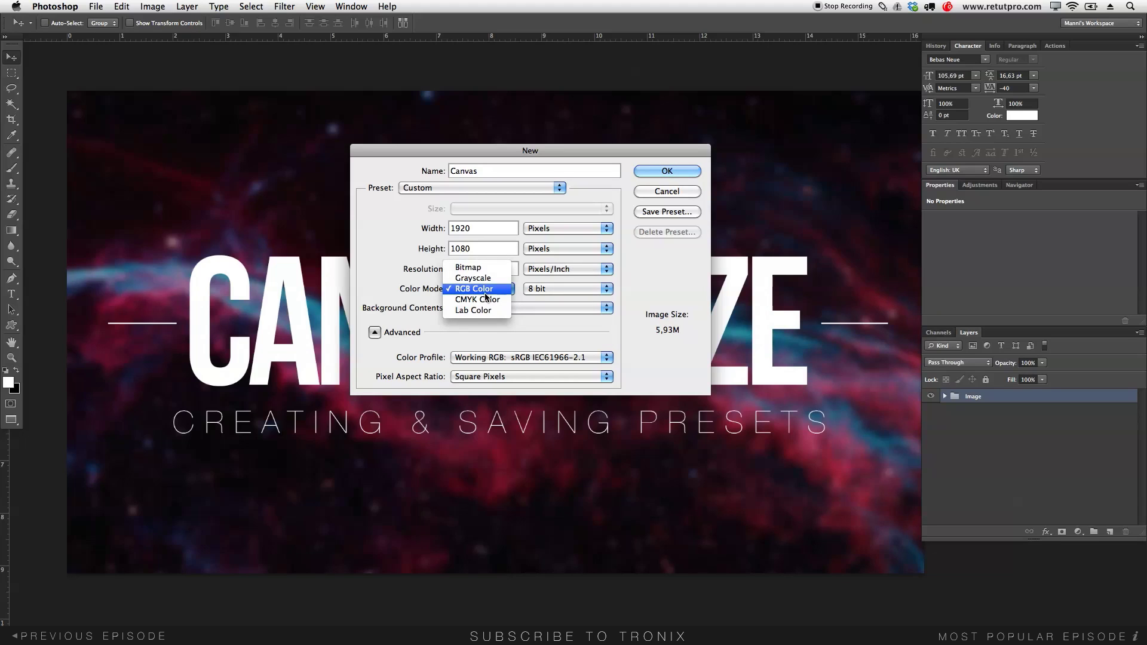
left_click(484, 291)
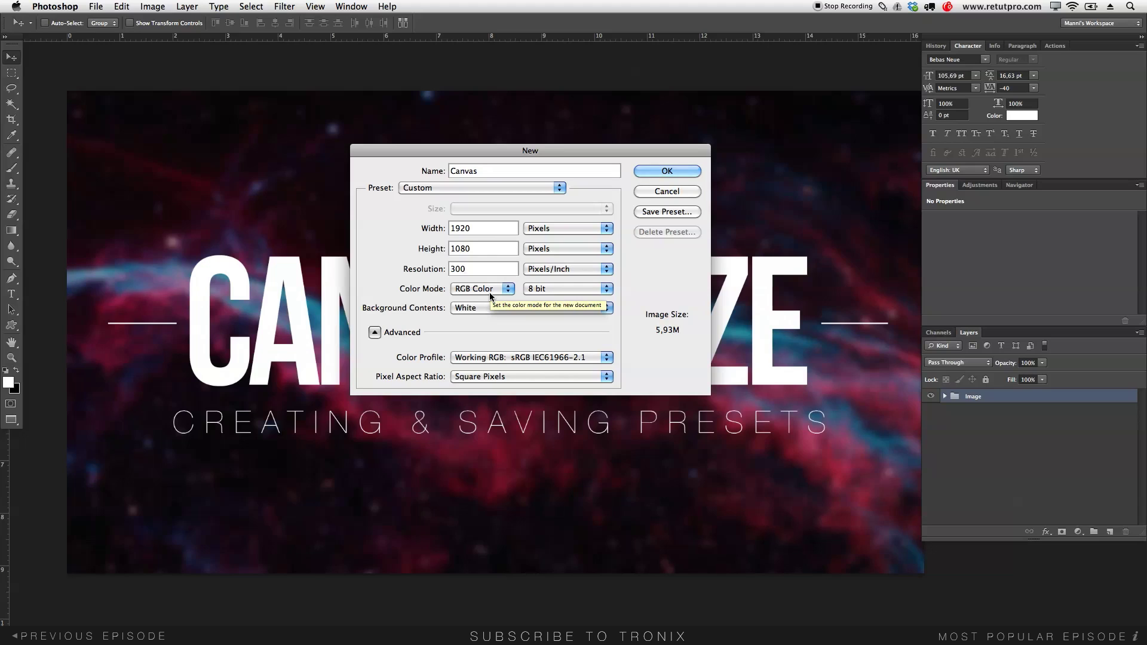
left_click(490, 295)
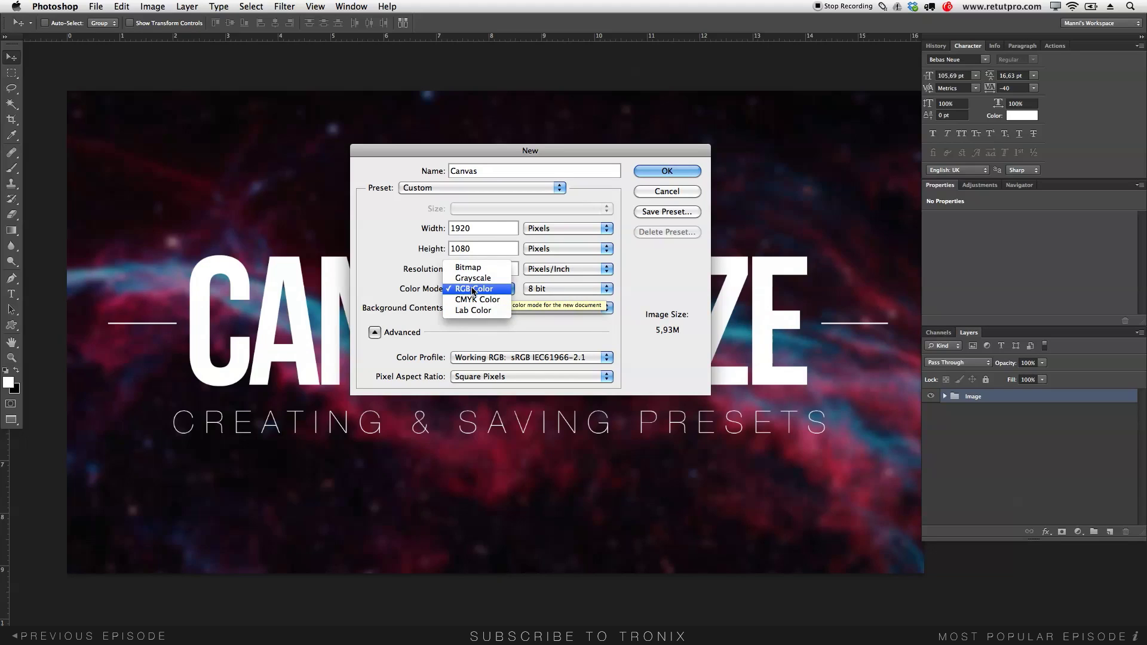
left_click(476, 289)
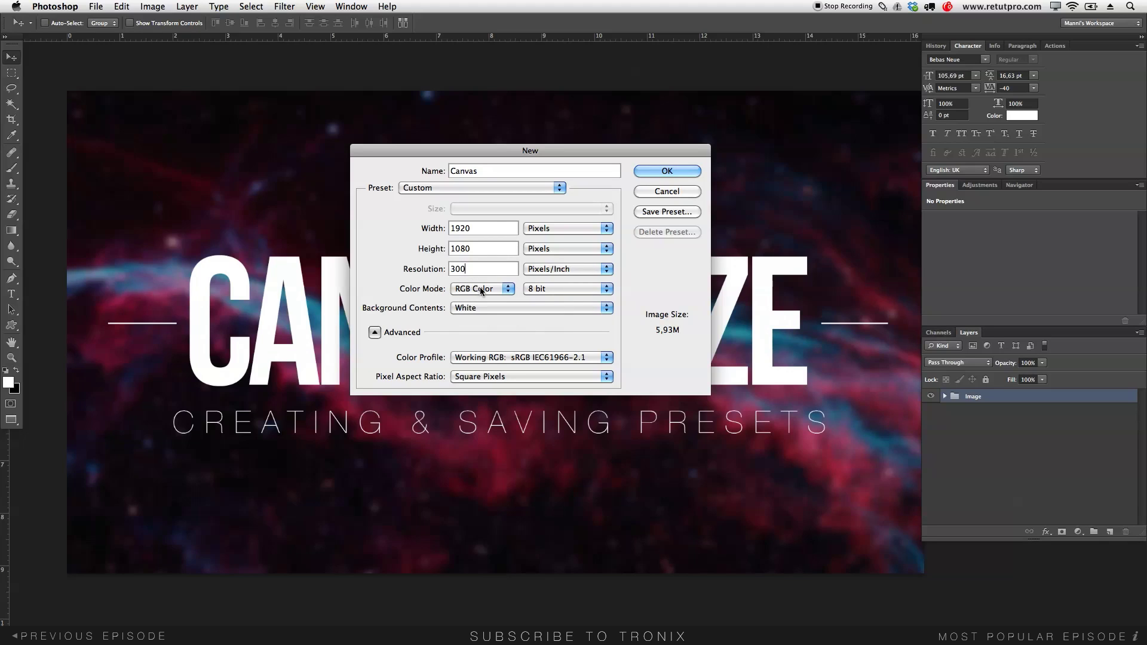
Set the bit depth to 32 bit
left_click(542, 290)
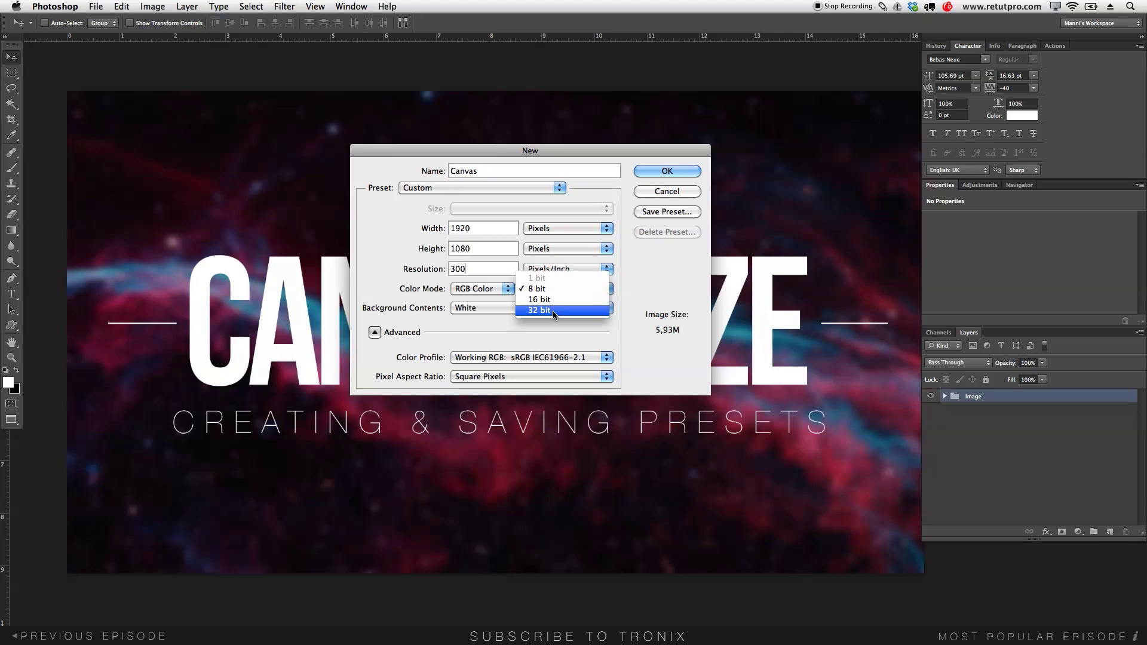
left_click(554, 311)
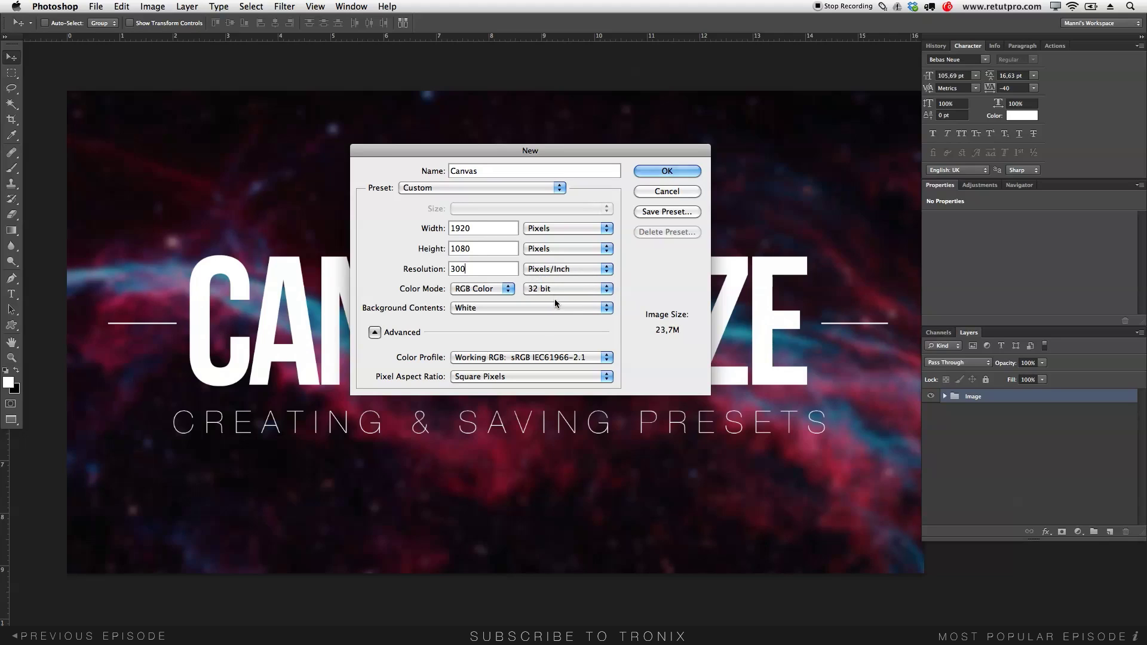
left_click(554, 288)
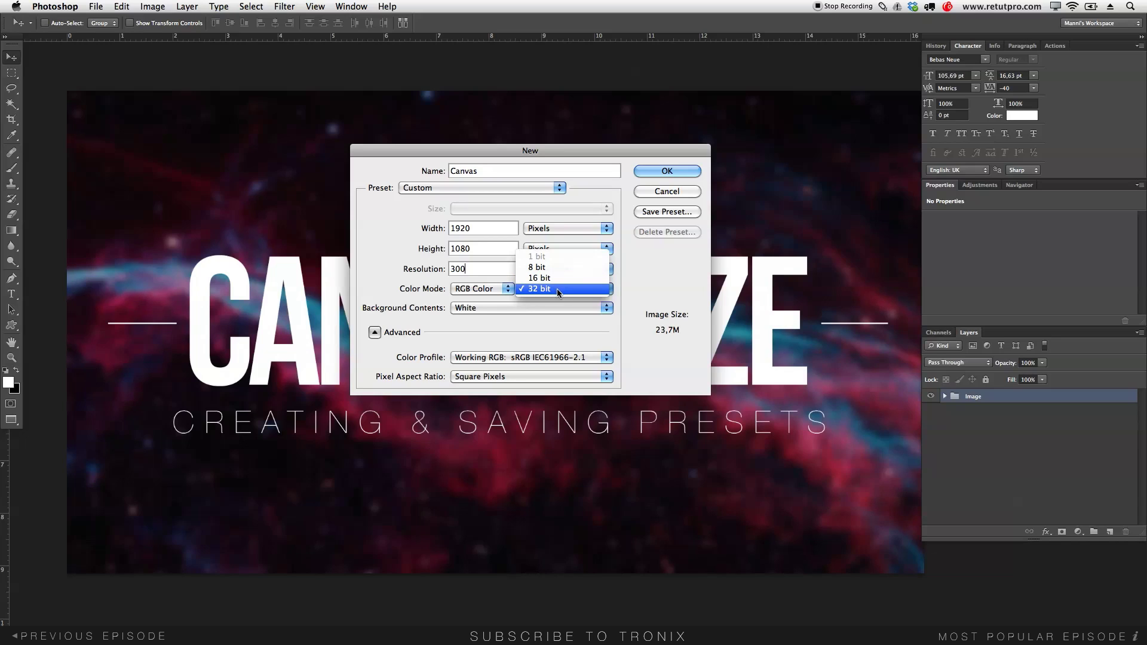
left_click(557, 289)
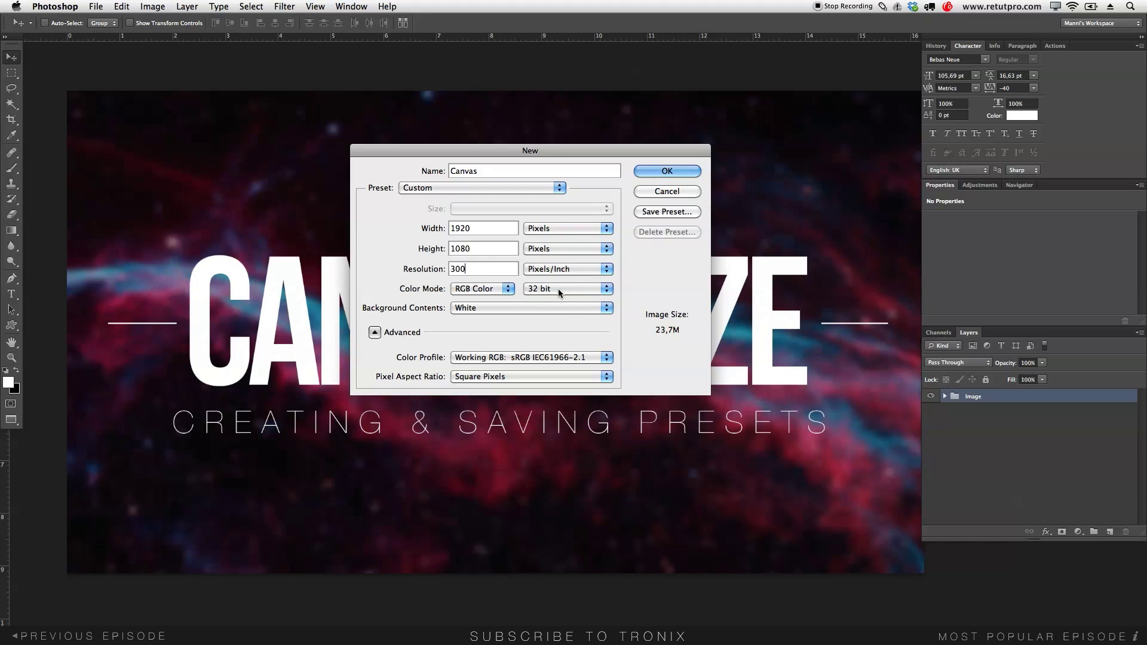
left_click(484, 311)
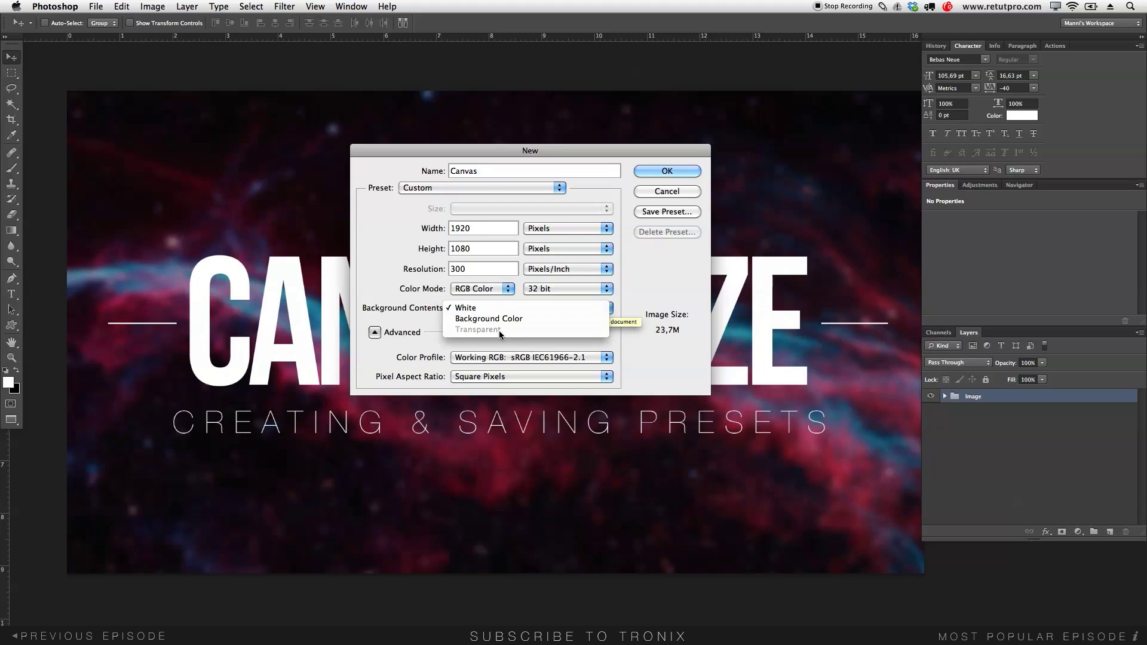
left_click(478, 310)
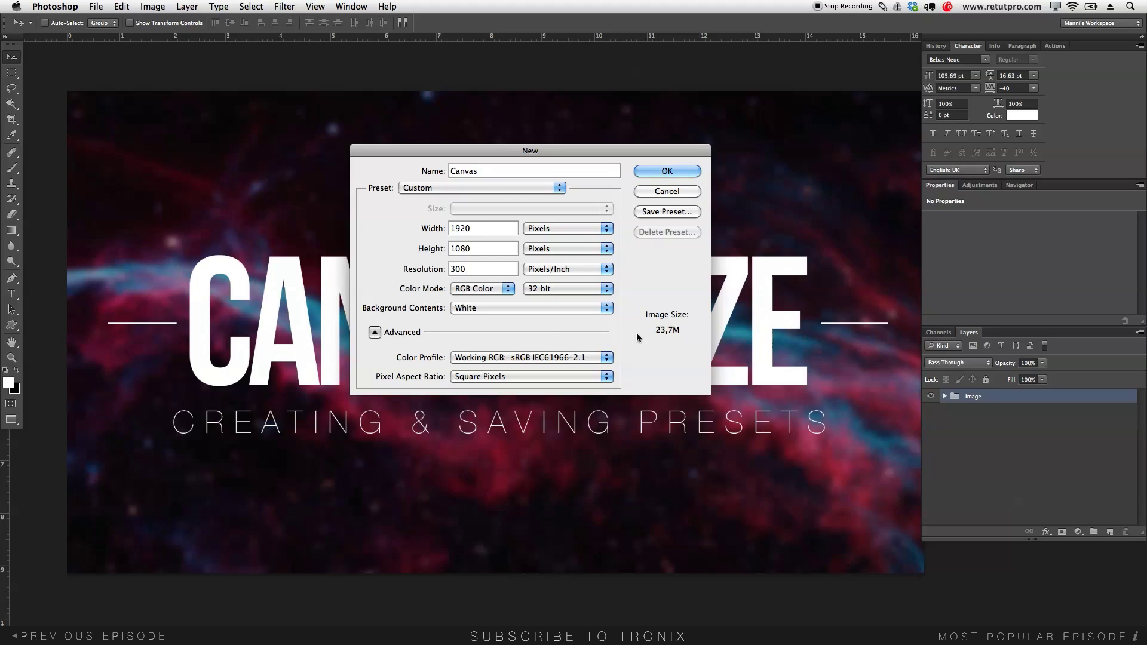
left_click(376, 333)
left_click(377, 333)
left_click(493, 359)
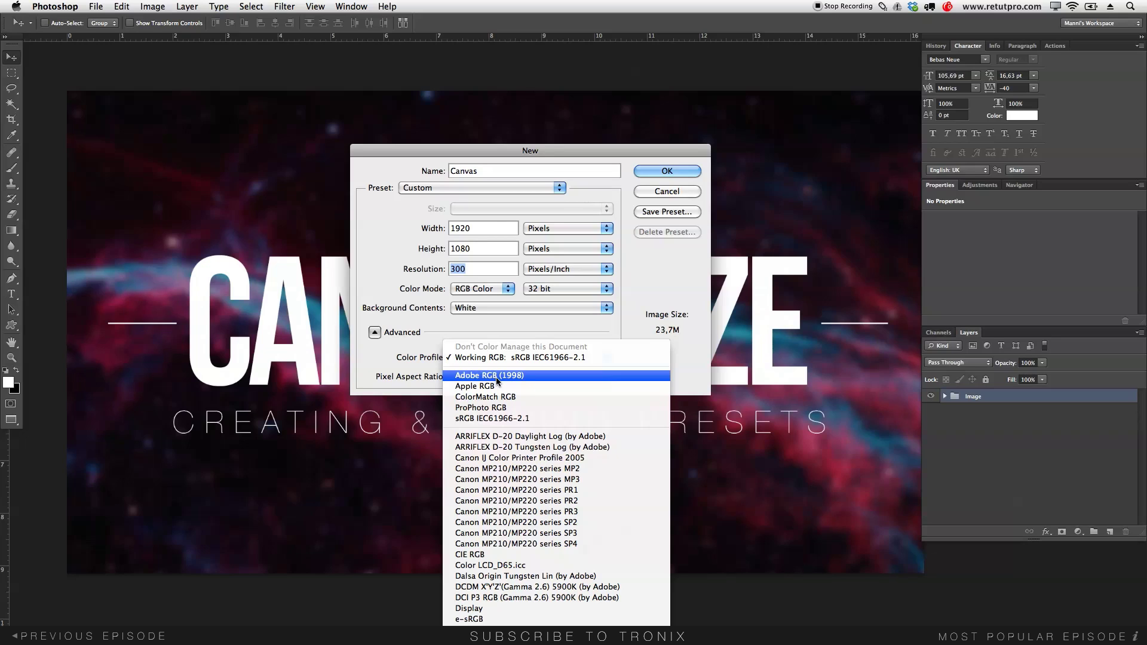
left_click(550, 358)
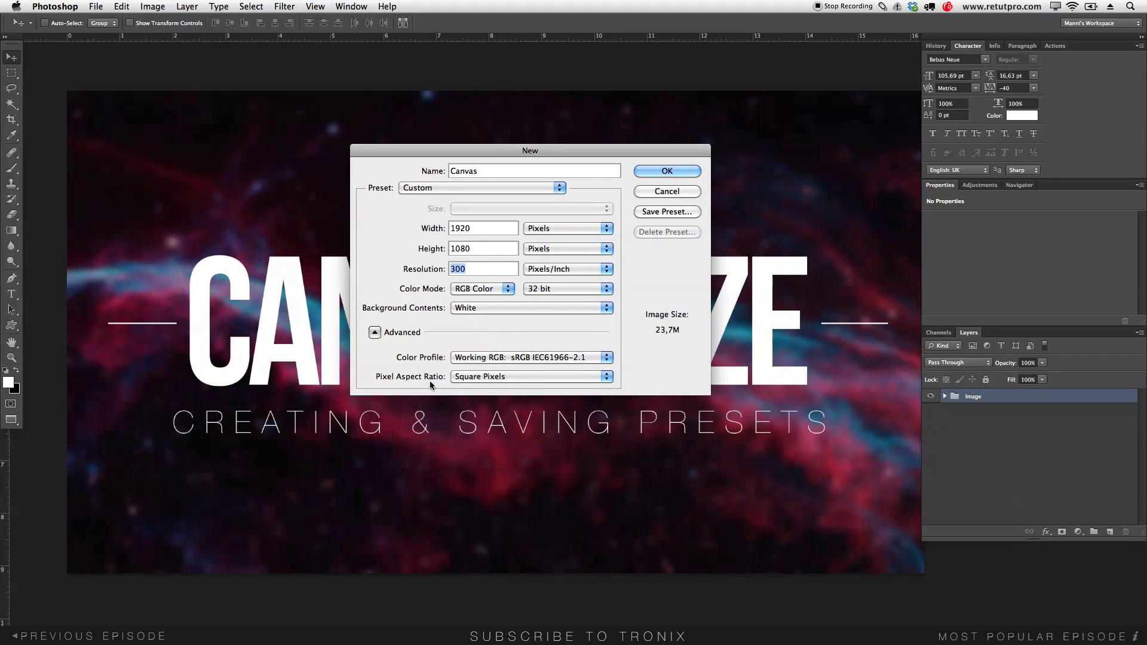
Keep Square Pixels as the pixel aspect ratio and start saving a document preset
left_click(485, 378)
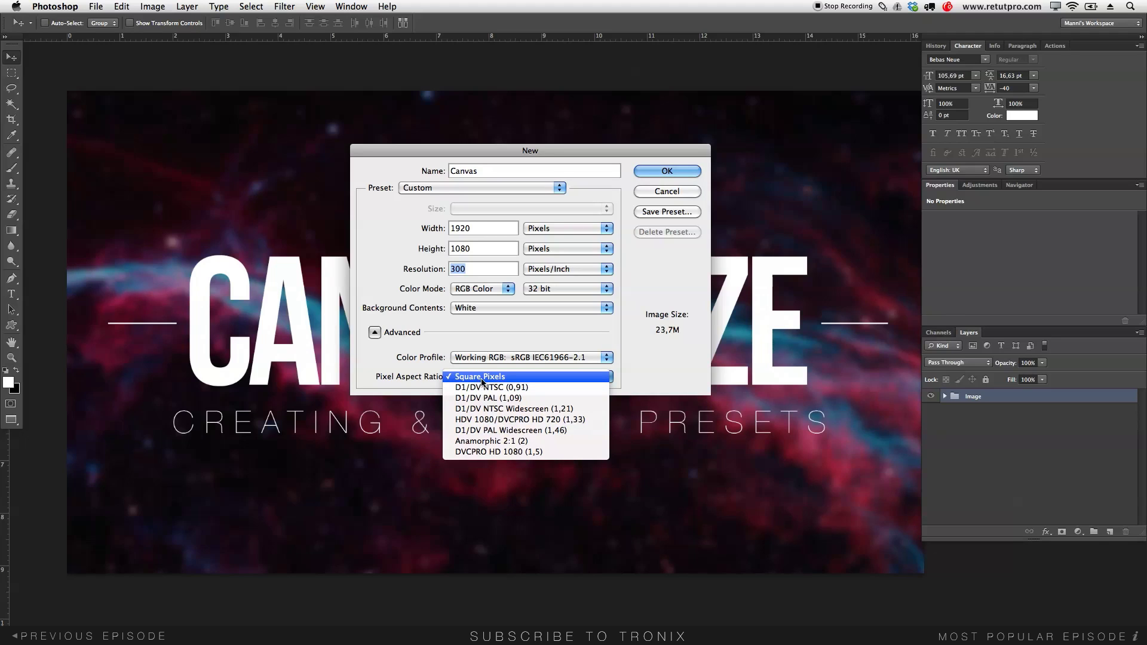
left_click(494, 379)
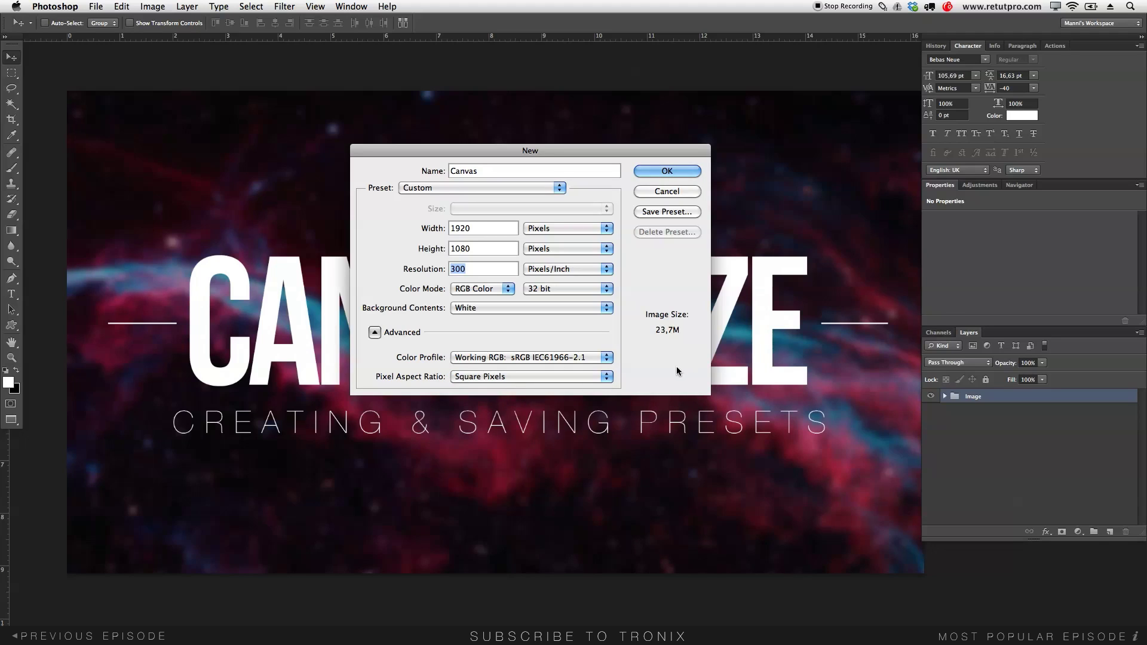
left_click(662, 212)
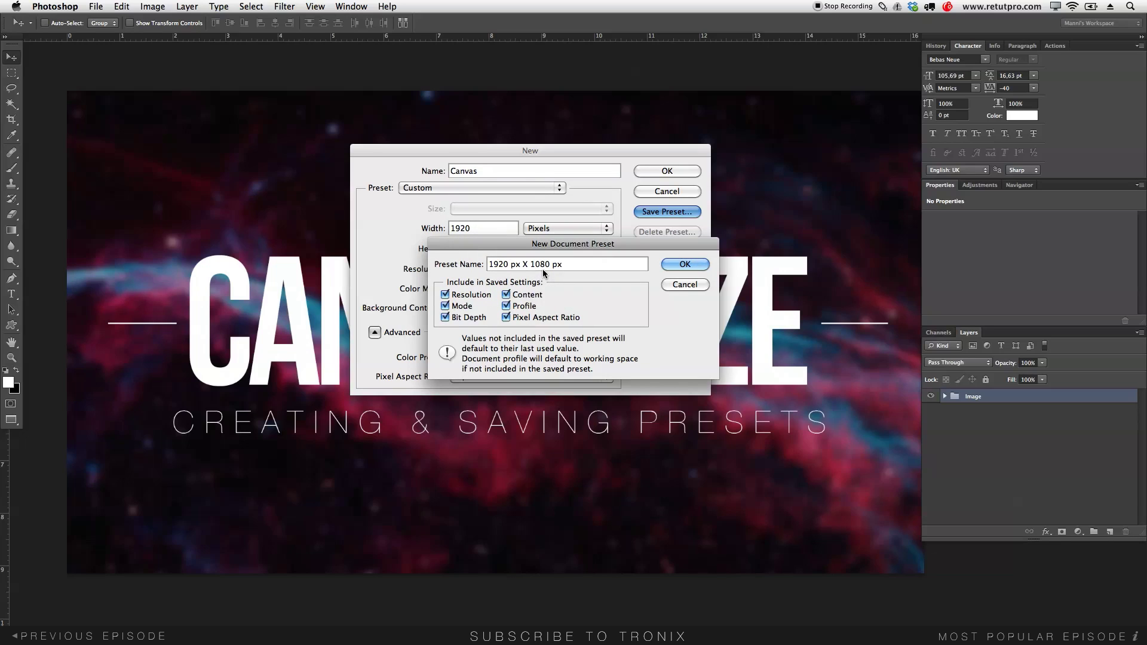
Try saving the preset as '1920 px X 1080 px', dismiss the duplicate-name warning, and cancel
left_click_drag(558, 264, 445, 264)
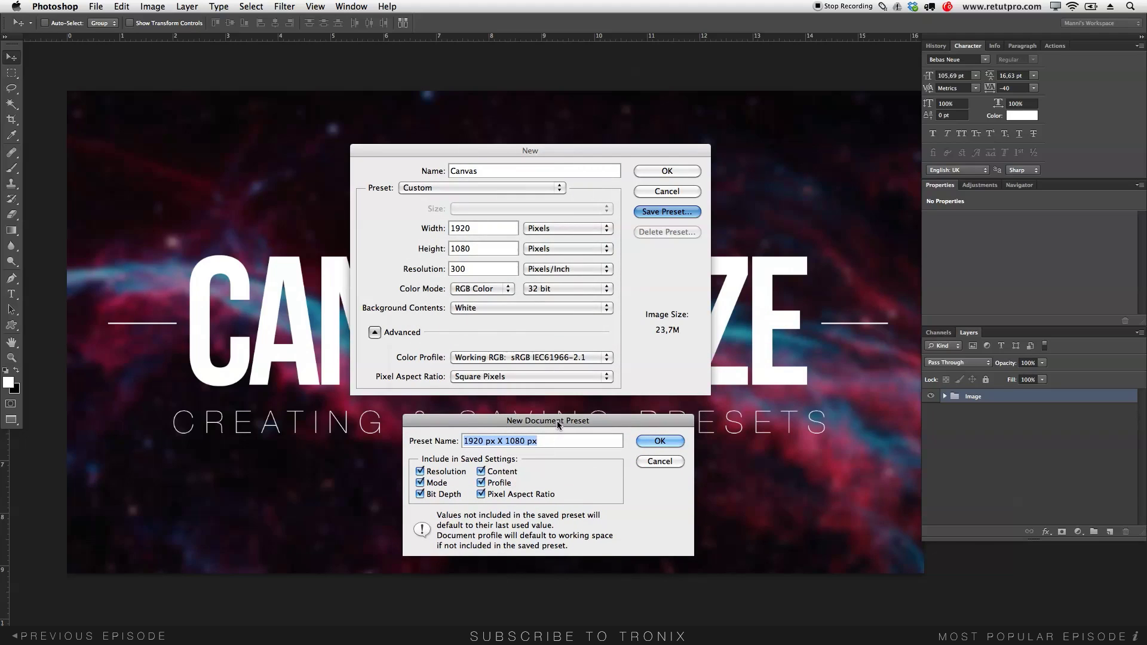
left_click(650, 231)
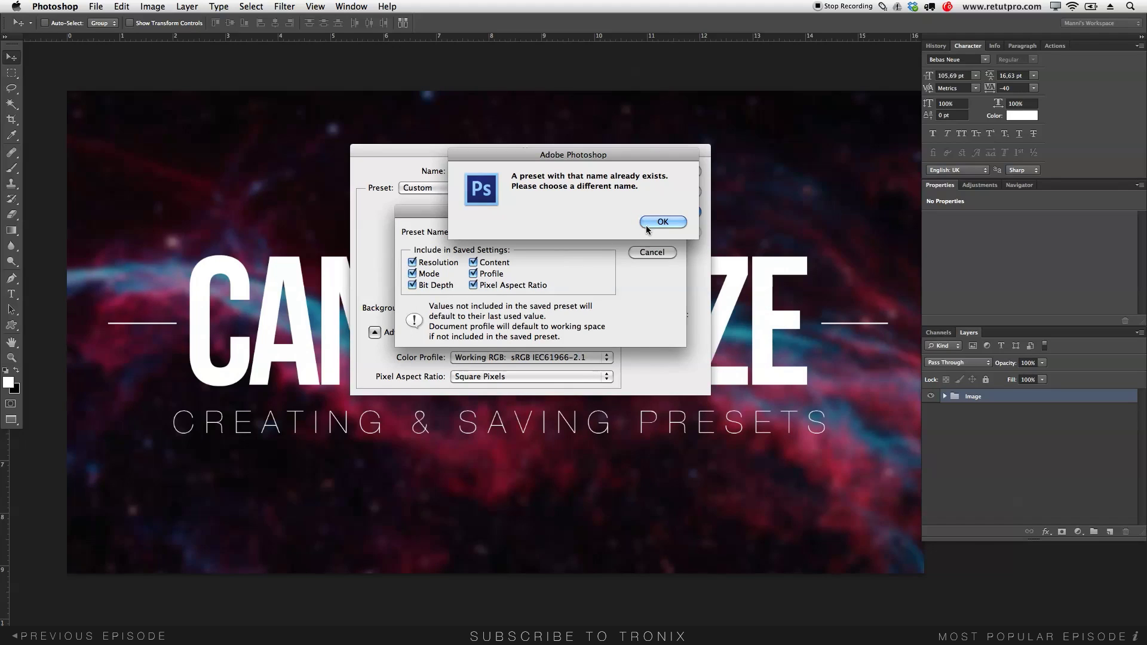
left_click(650, 225)
left_click(651, 252)
left_click(541, 190)
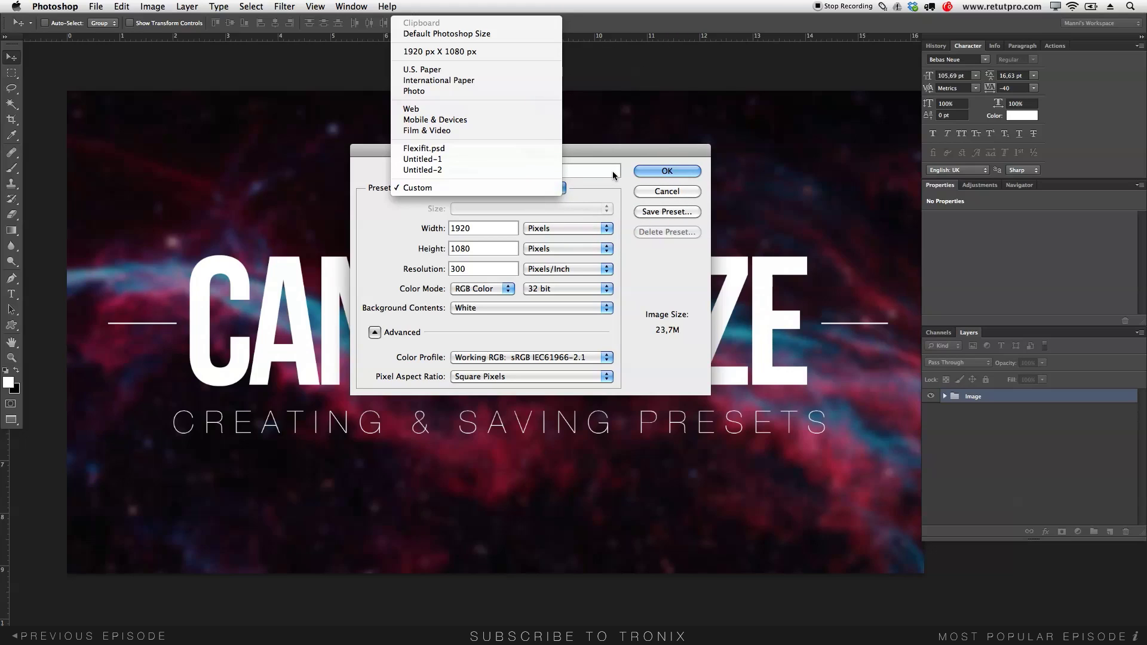
Select the 1920 px X 1080 px preset, then cancel the New dialog
left_click(503, 52)
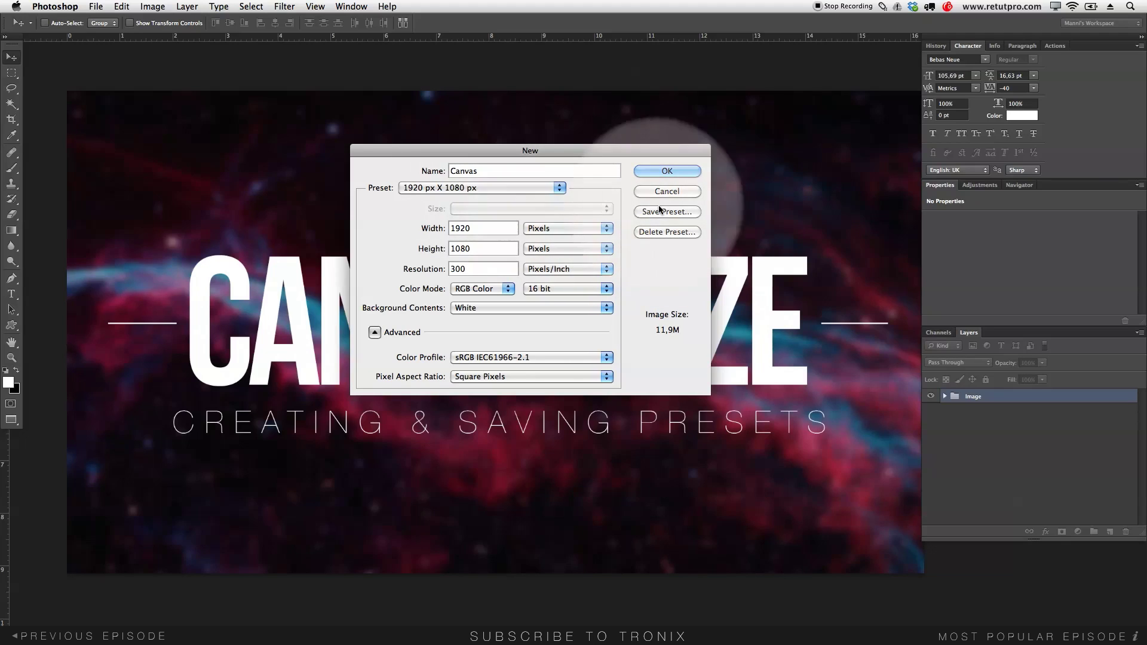
left_click(473, 188)
left_click(471, 189)
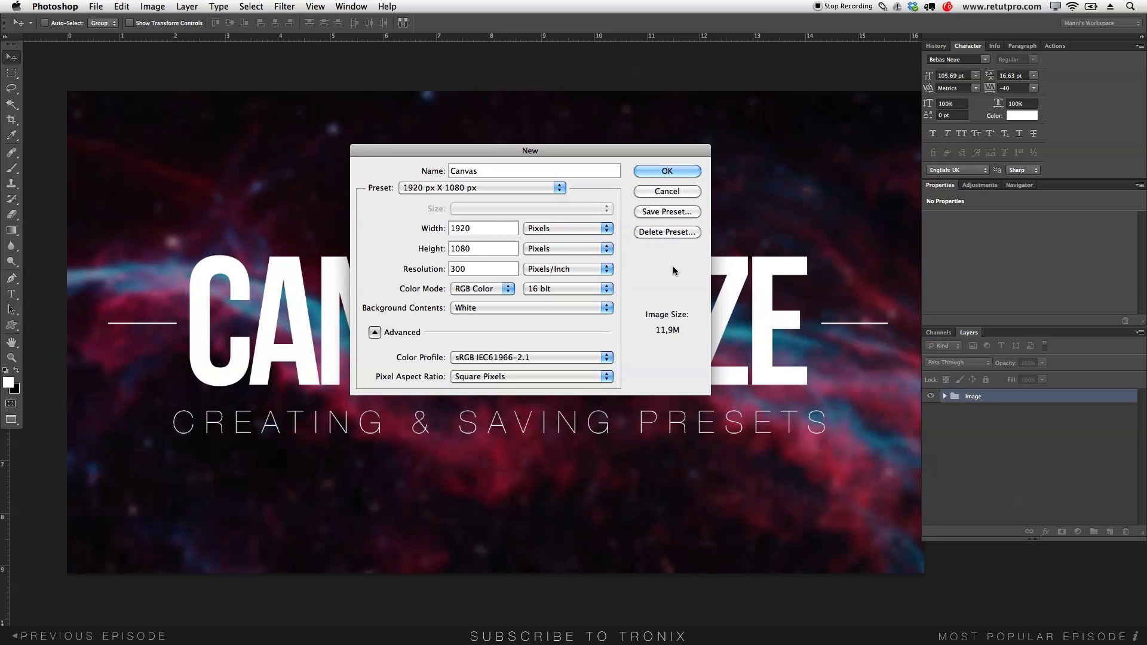
left_click(671, 193)
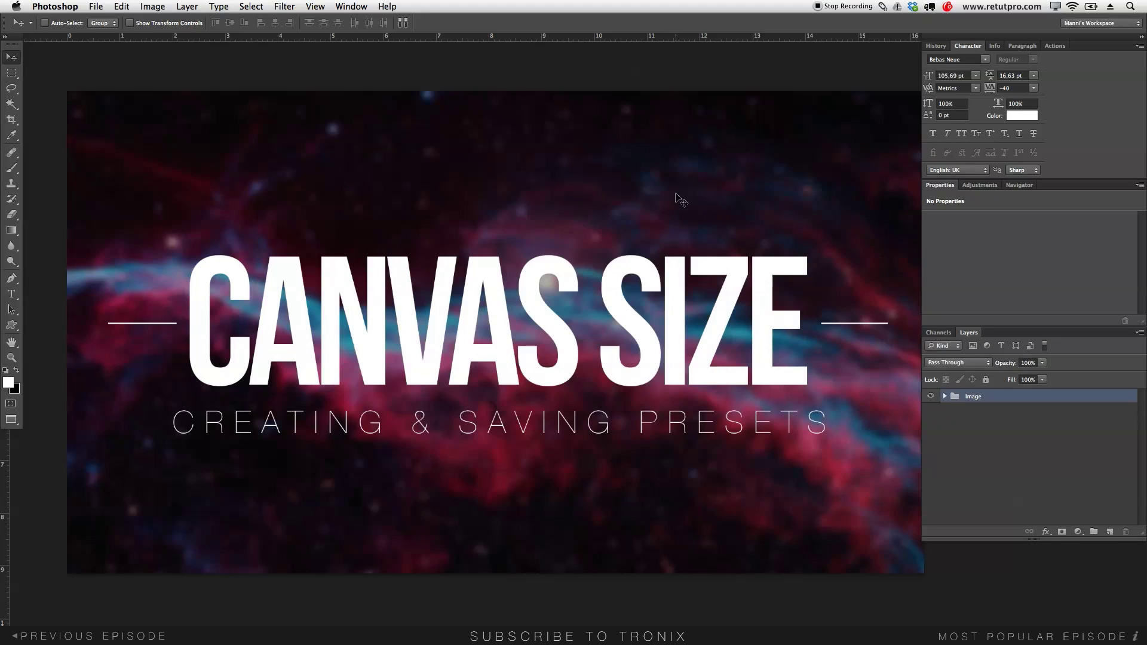